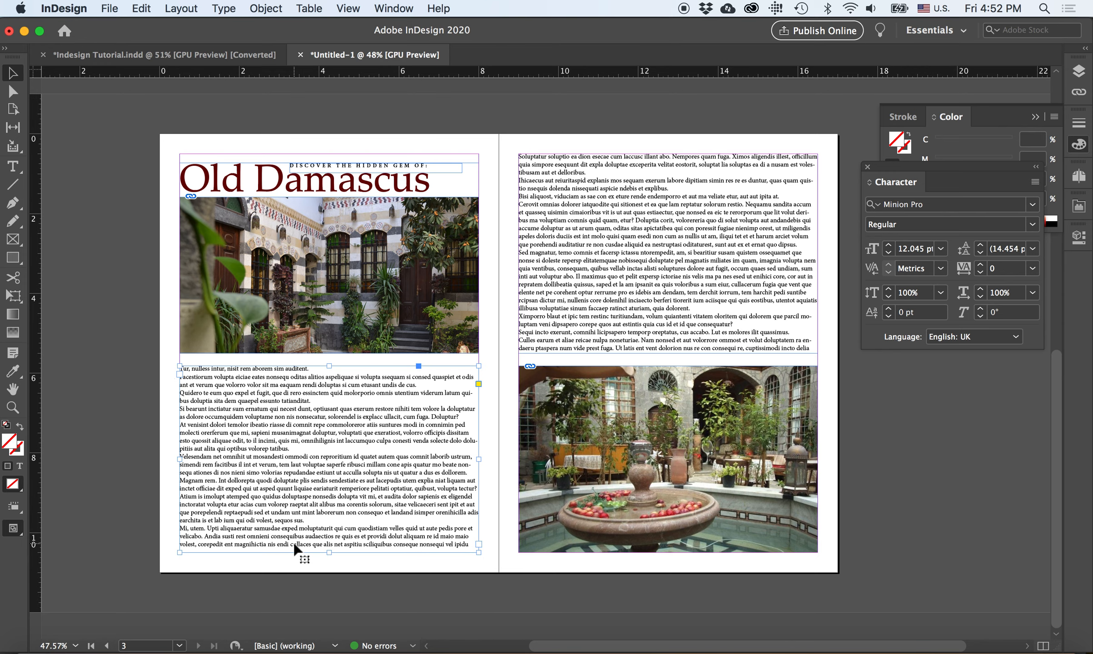
Open the text frame options for the left page's body text and review the column rules, baseline, auto-size and footnote settings
left_click(267, 9)
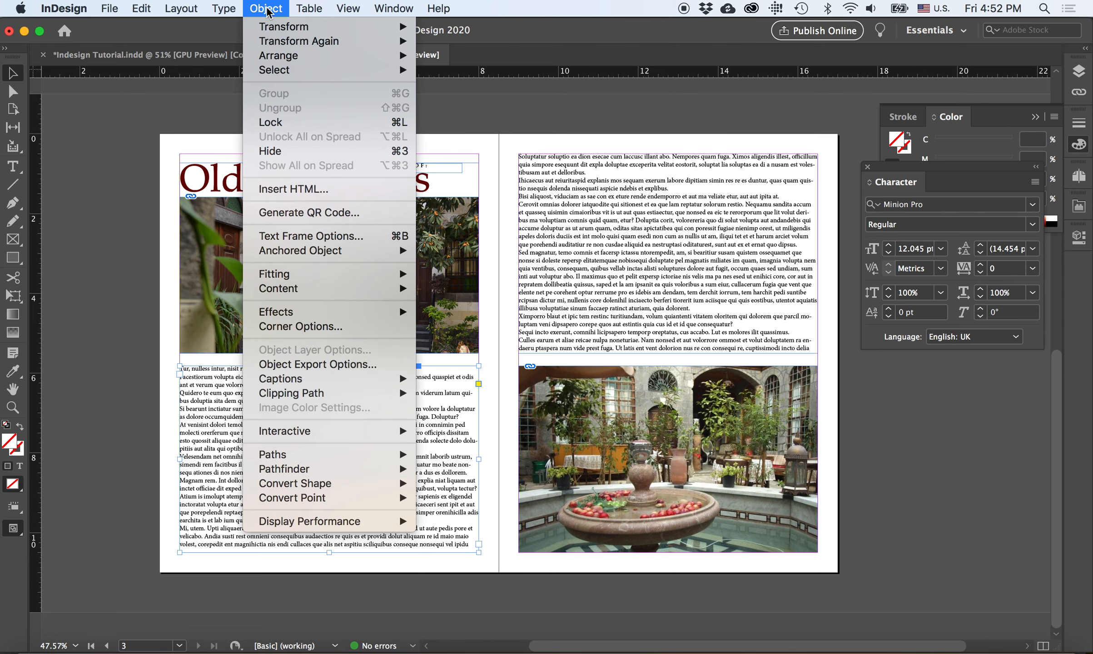
left_click(292, 236)
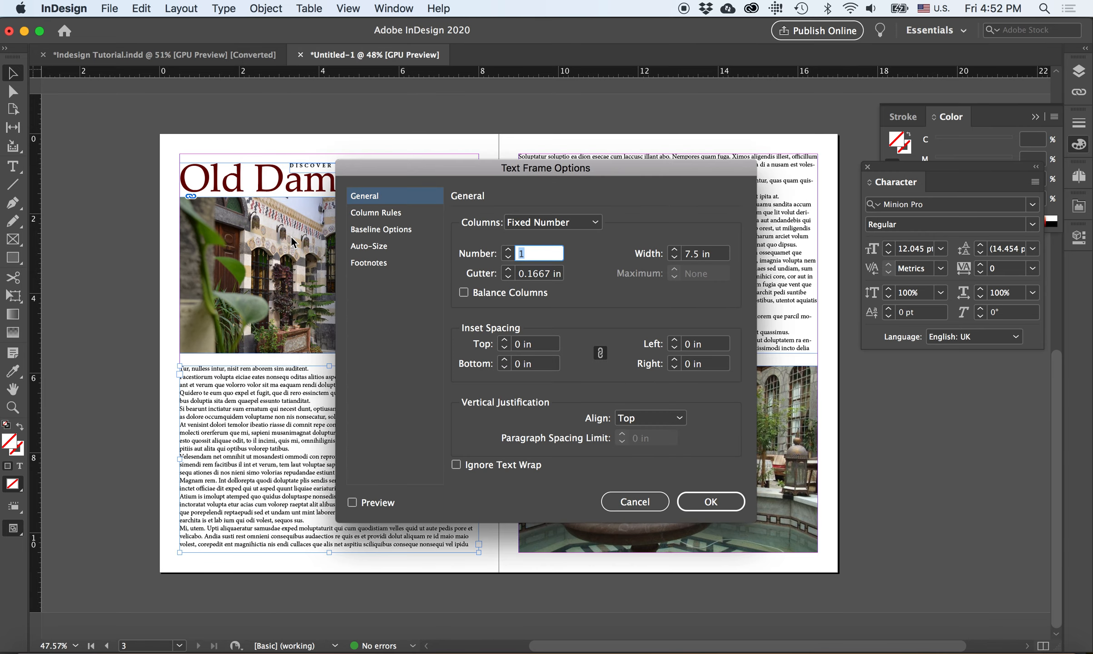
left_click_drag(645, 175, 742, 118)
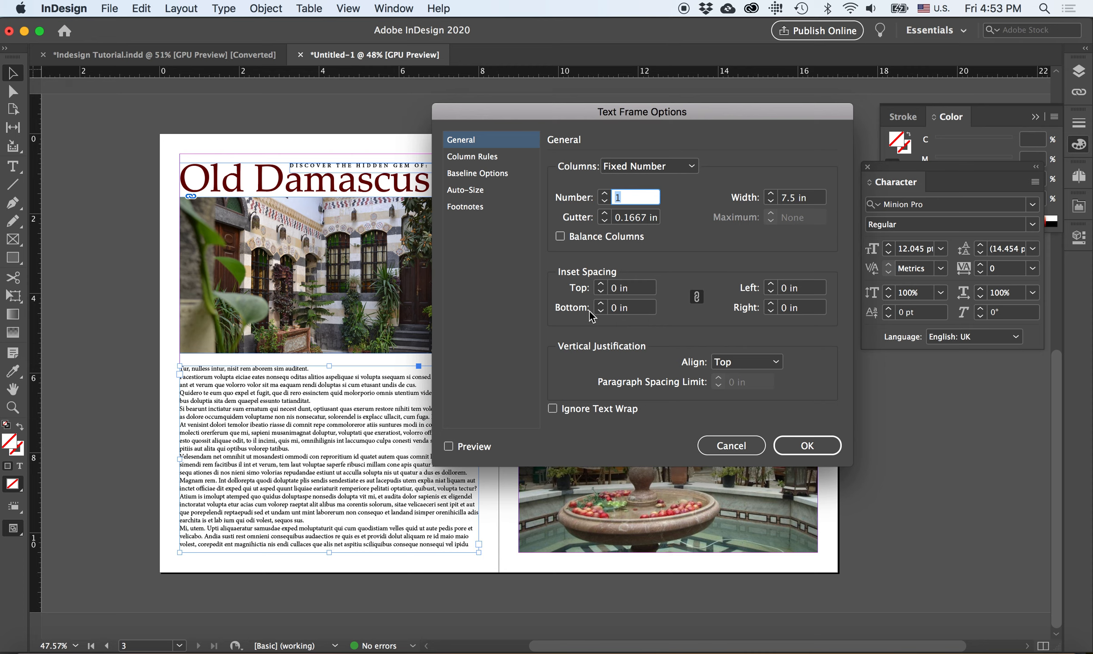
left_click(492, 159)
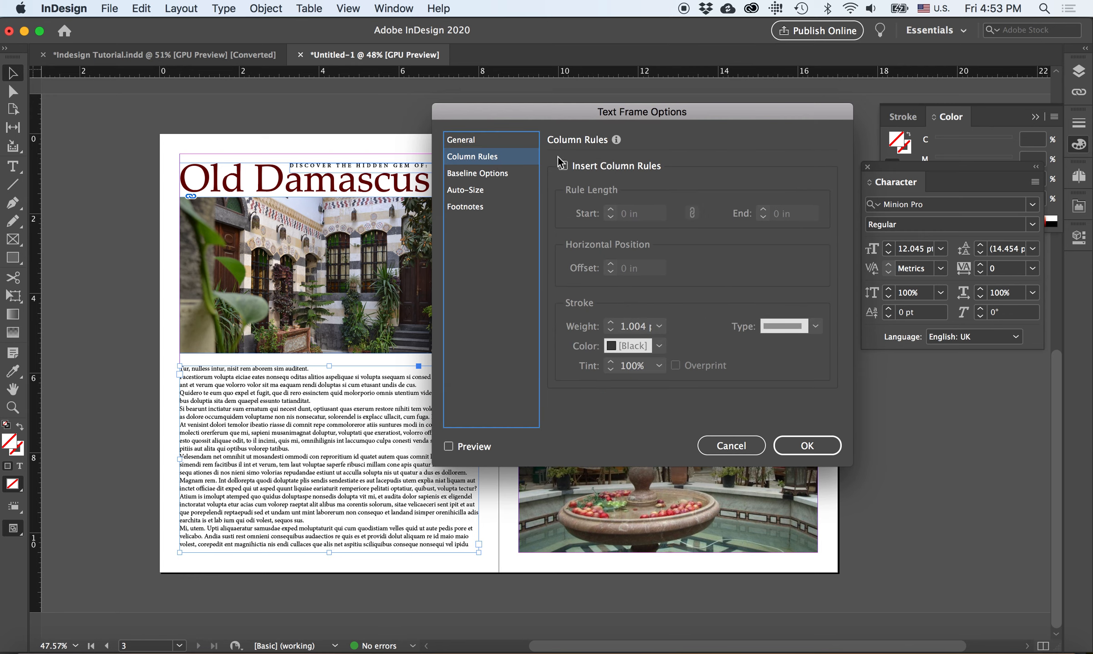
left_click(504, 179)
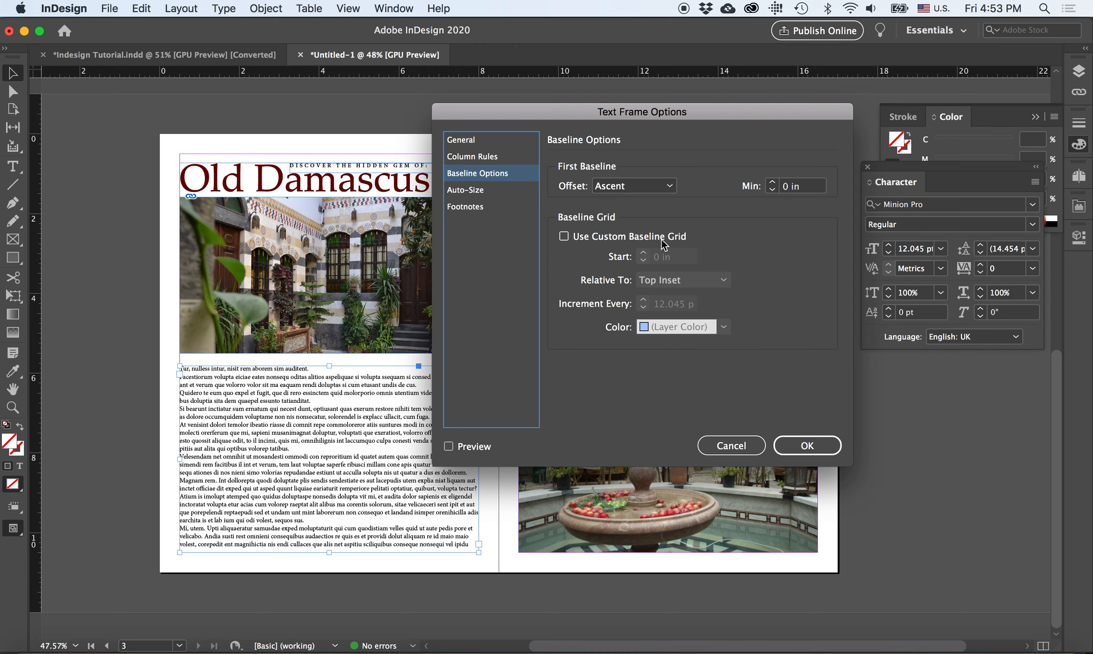
left_click(474, 191)
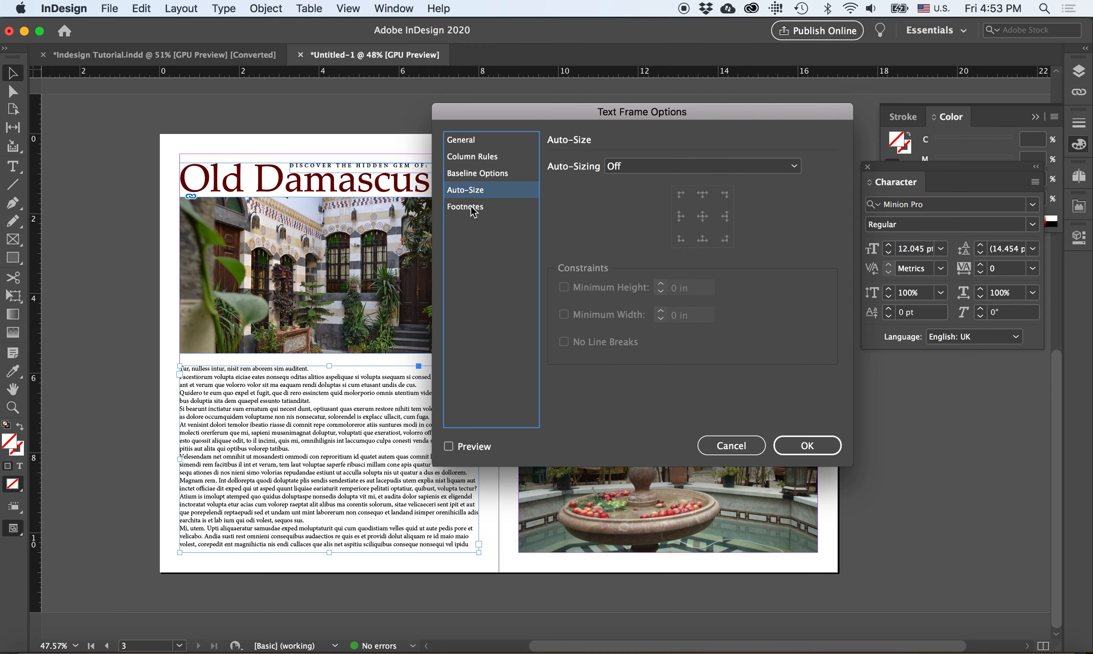
left_click(472, 209)
left_click(469, 141)
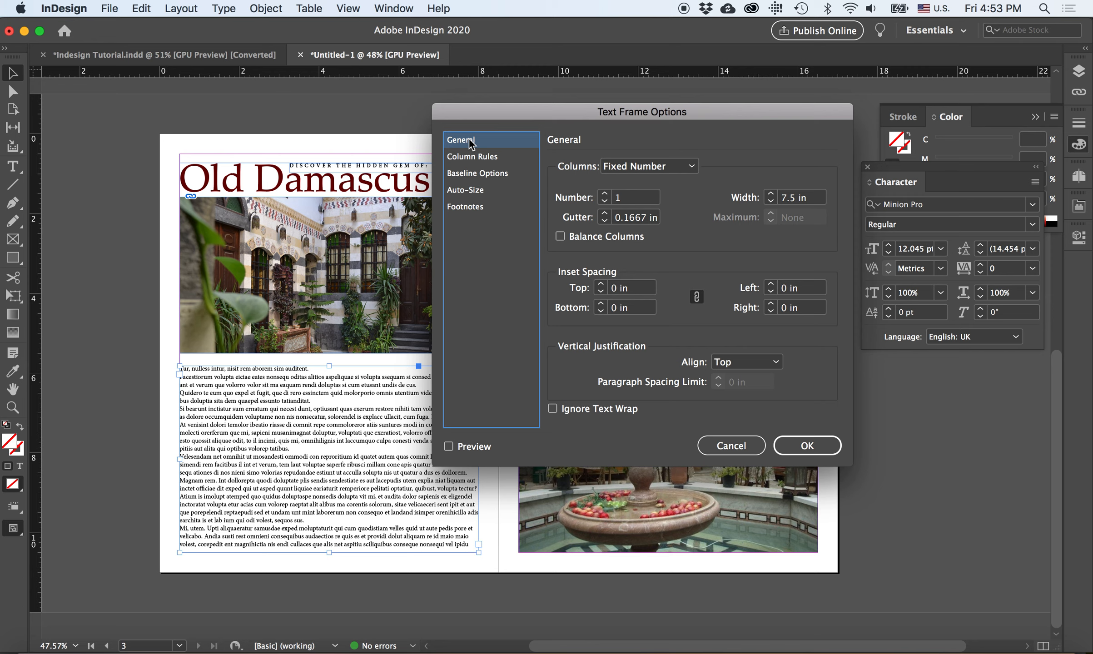
Set the left page's body text frame to two columns and deselect it
left_click_drag(624, 198, 613, 199)
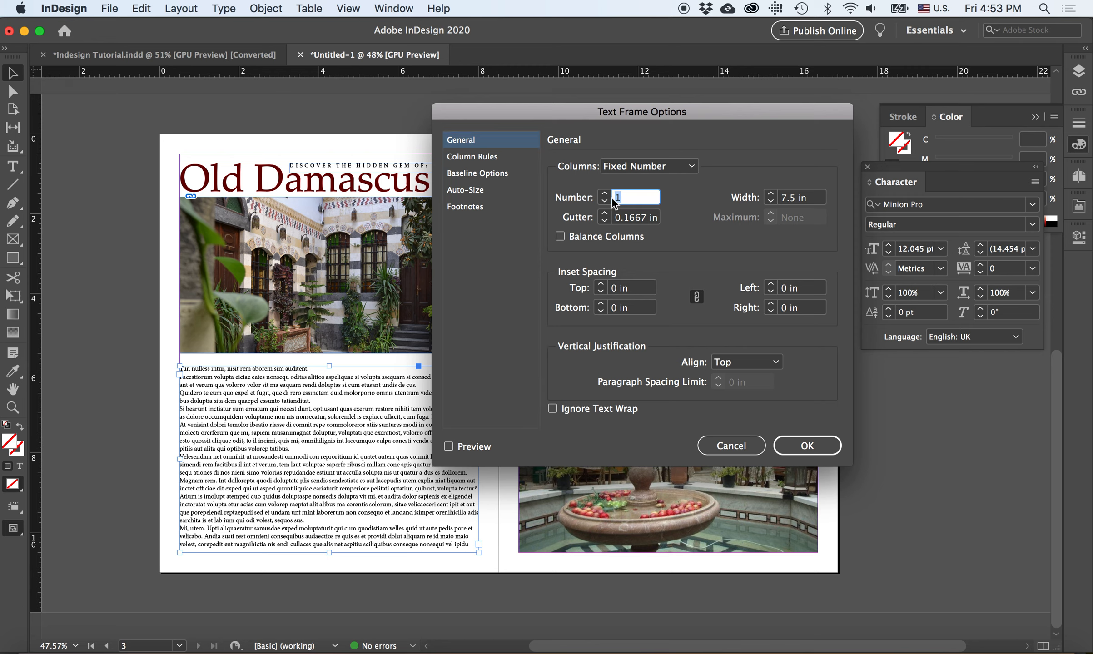
type("2")
left_click(811, 444)
left_click(811, 444)
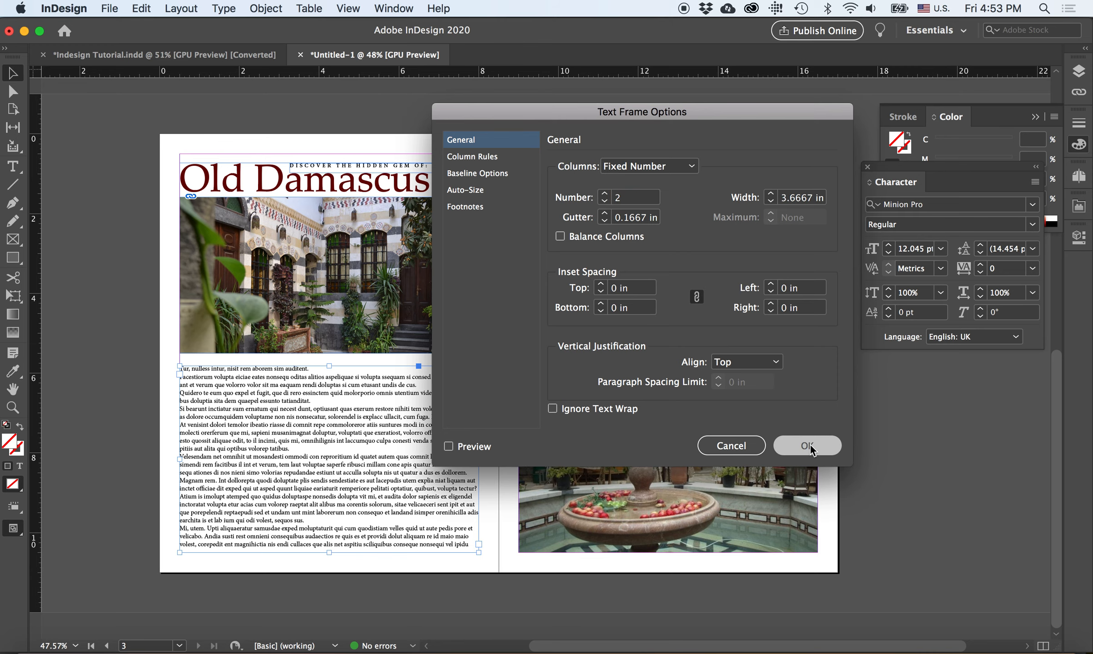
left_click(142, 443)
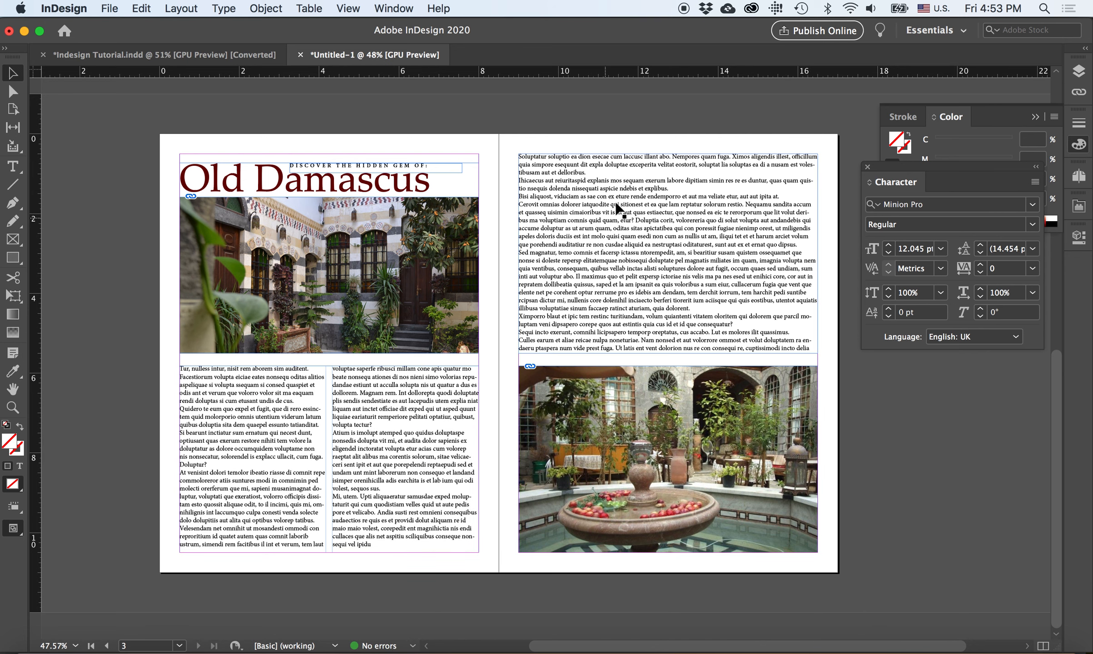
Set the body text frame on the right page to three columns
left_click(682, 210)
left_click(265, 9)
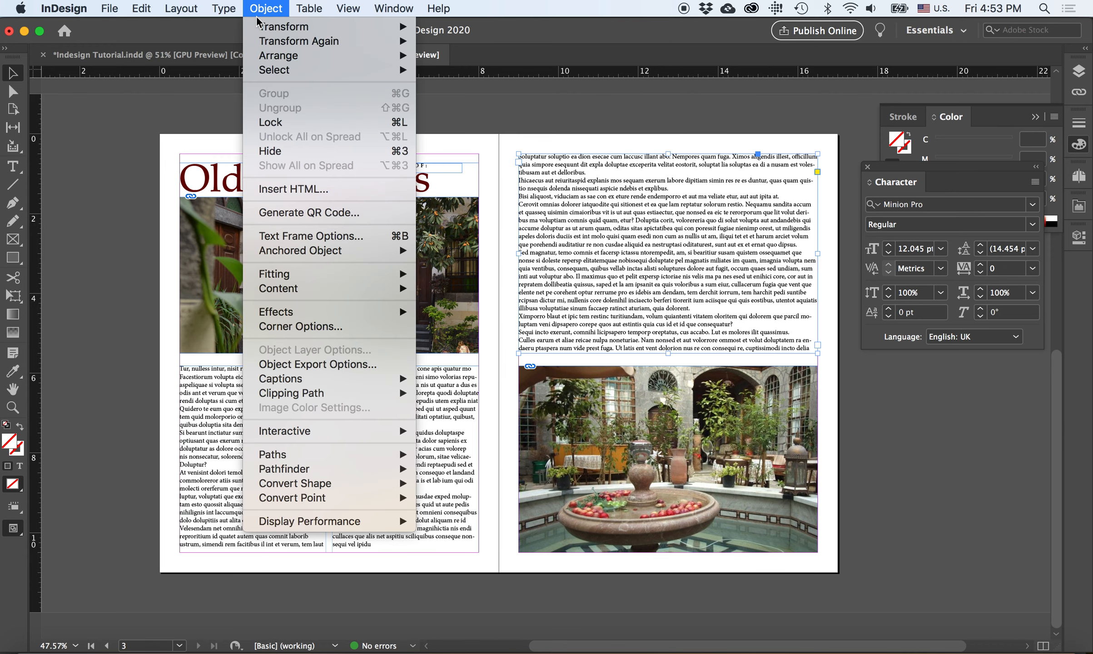
mouse_move(220, 10)
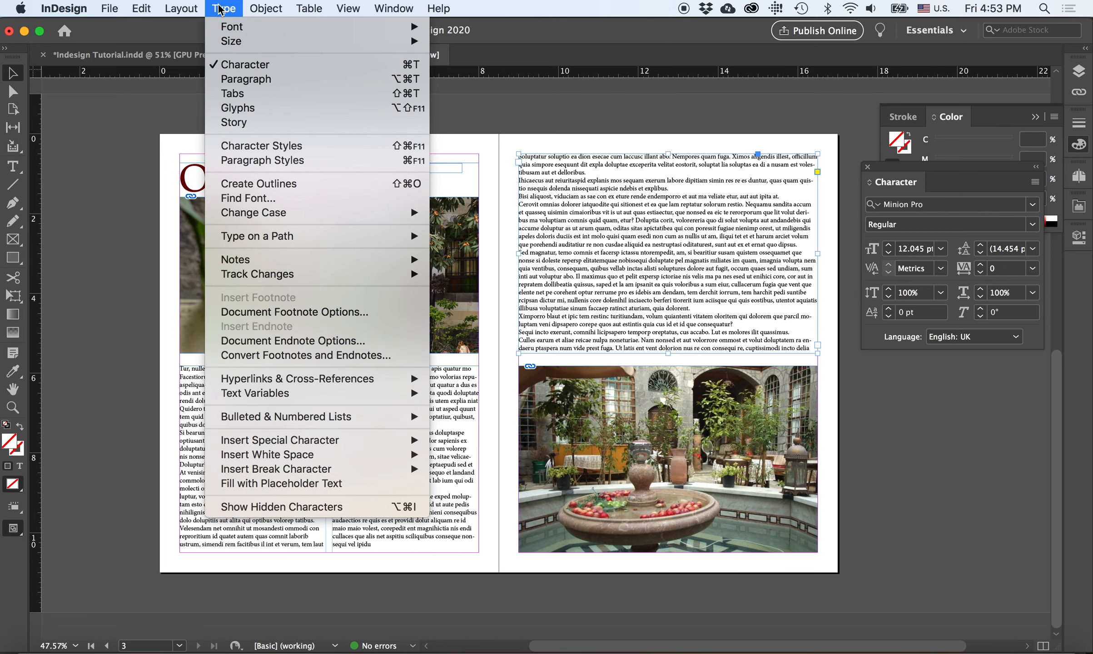
mouse_move(253, 8)
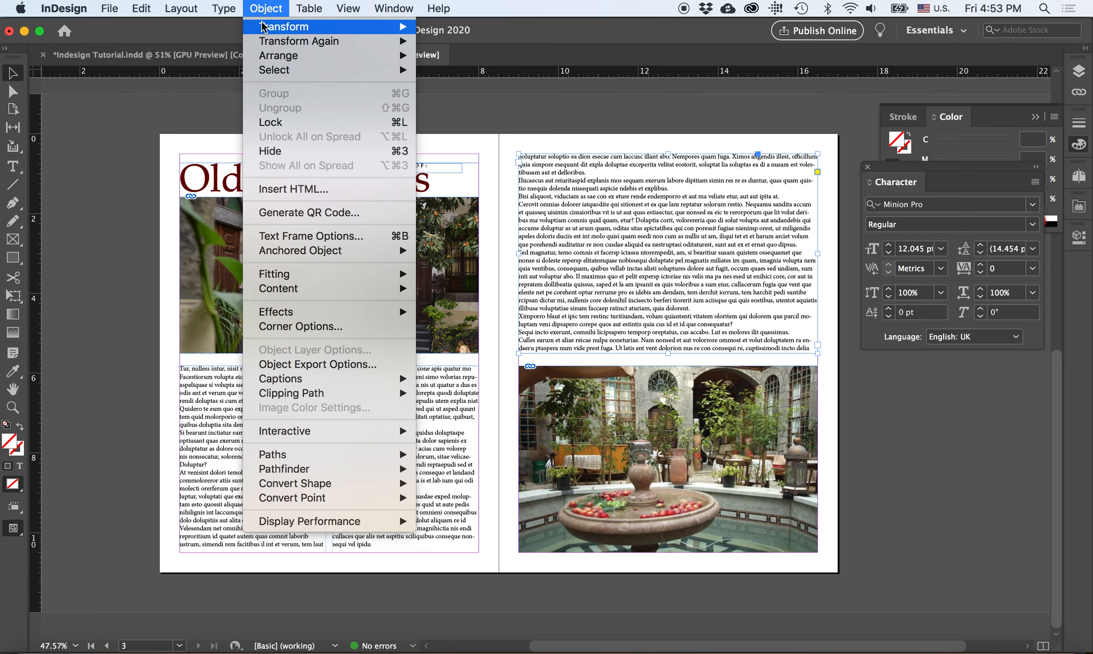
mouse_move(267, 31)
left_click(311, 236)
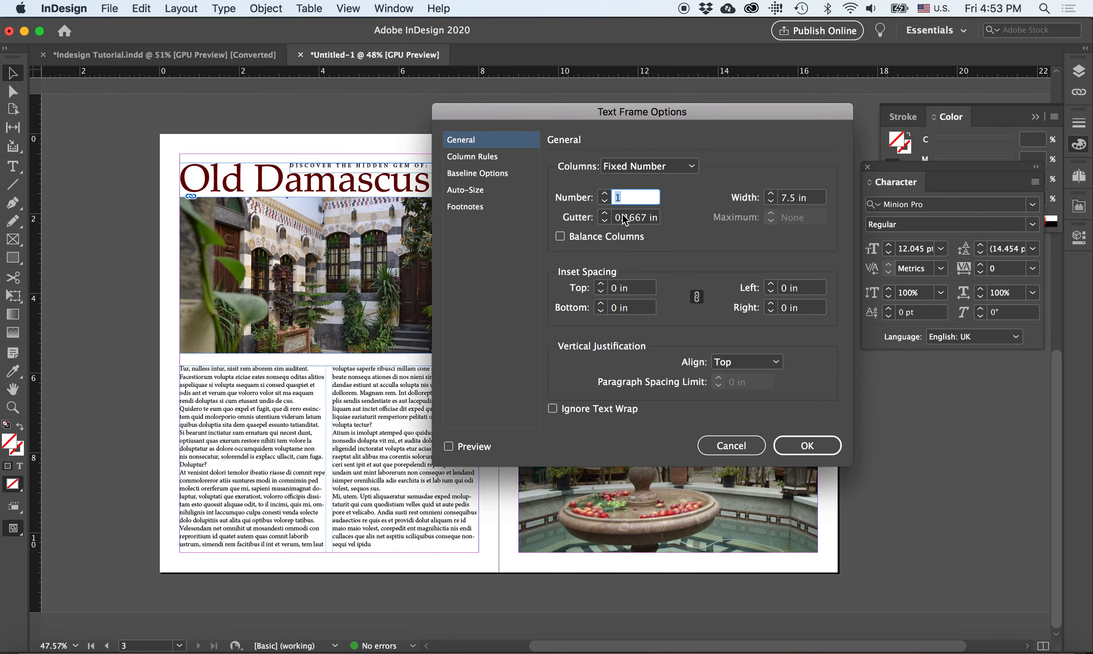
left_click(825, 442)
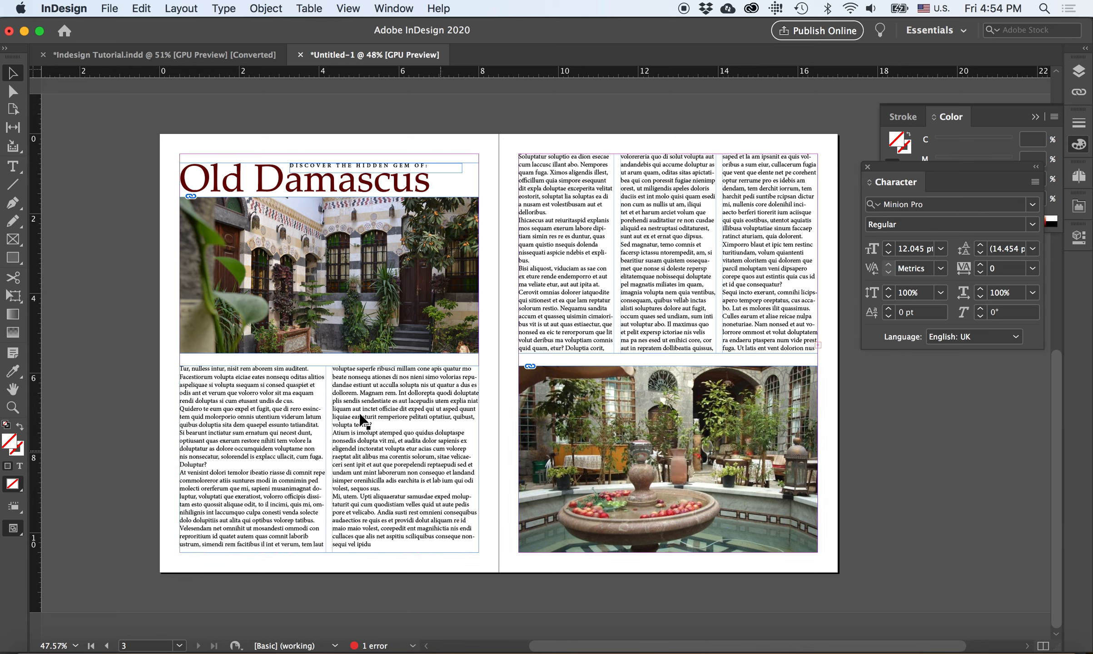
Draw a new text frame over the lower part of the left page's second column and move it onto the pasteboard beside the page
scroll(426, 519, "right", 1)
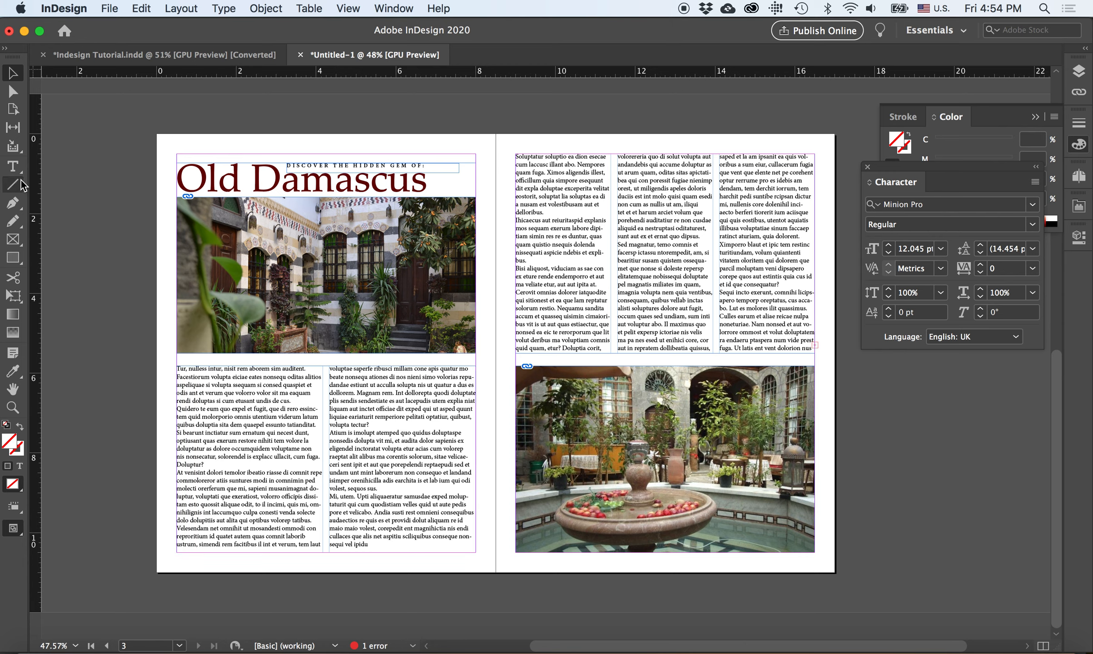
left_click(13, 167)
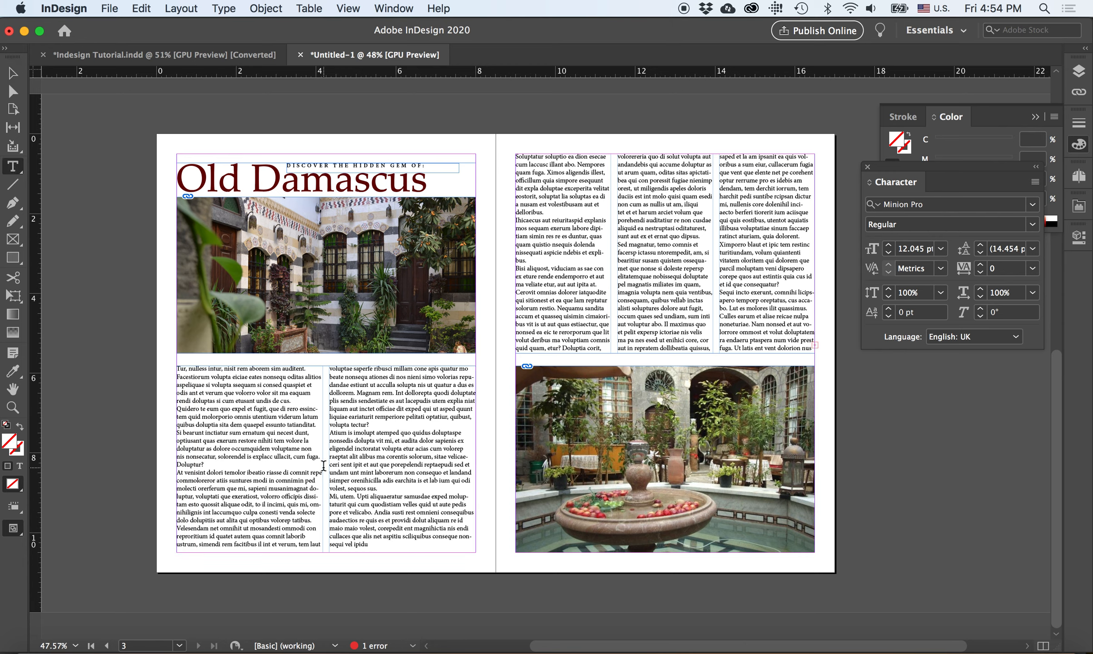
left_click_drag(480, 559, 329, 467)
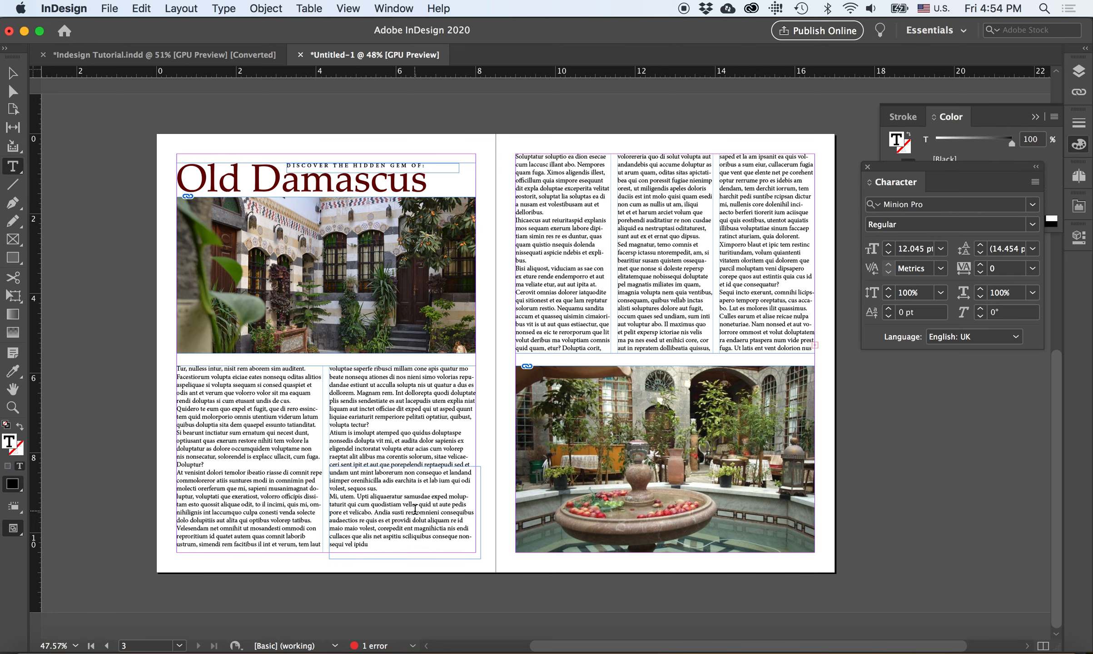
left_click(12, 73)
scroll(485, 594, "left", 2)
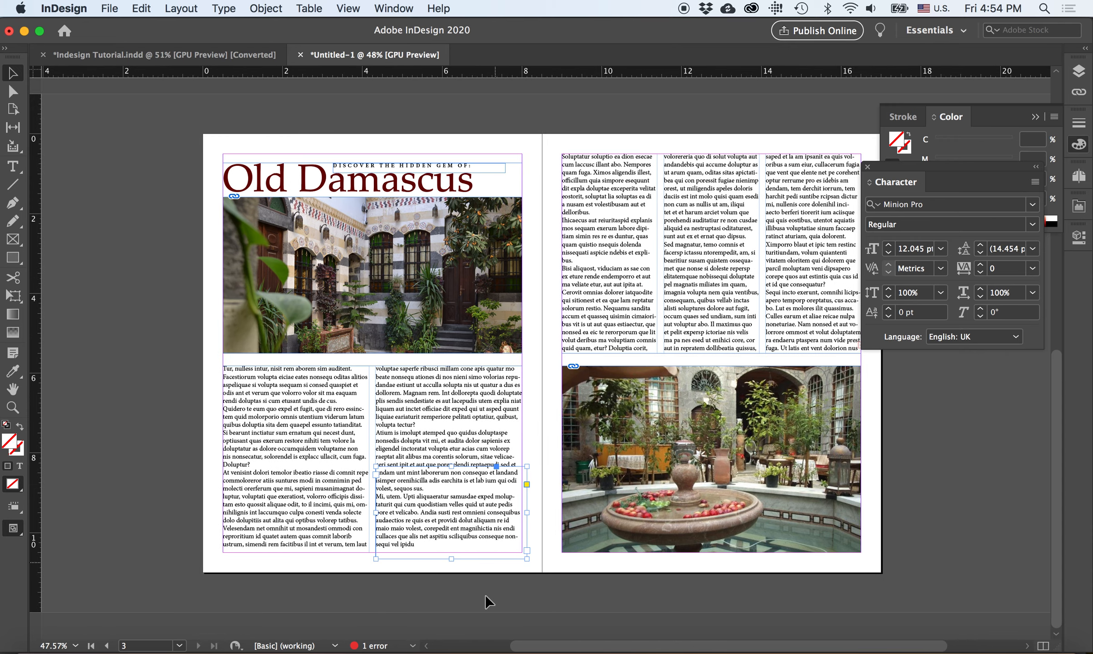
left_click_drag(195, 454, 80, 452)
scroll(165, 446, "left", 2)
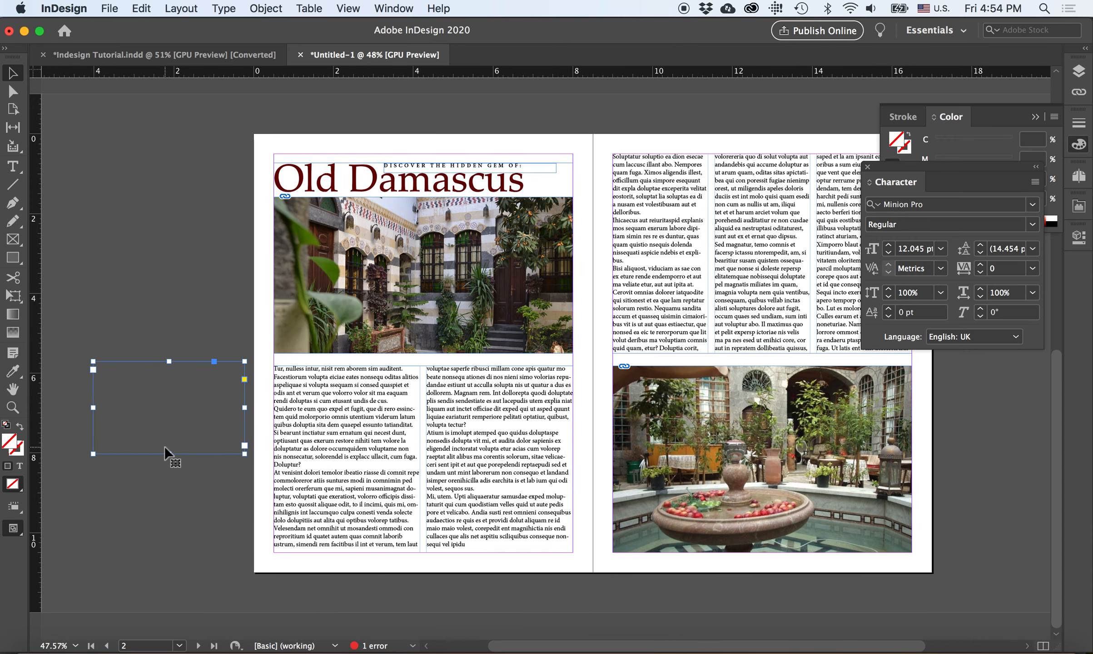
Enter "Discover the hidden gem of Damascus" in the empty text frame on the pasteboard
left_click(12, 167)
left_click(145, 370)
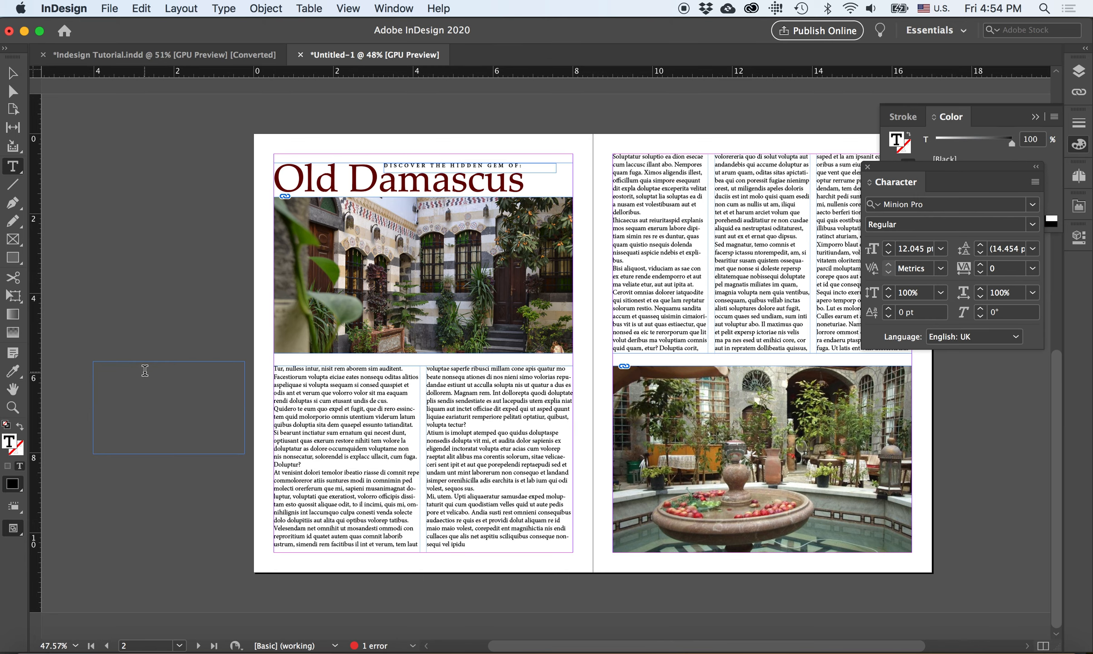
key("super+equal")
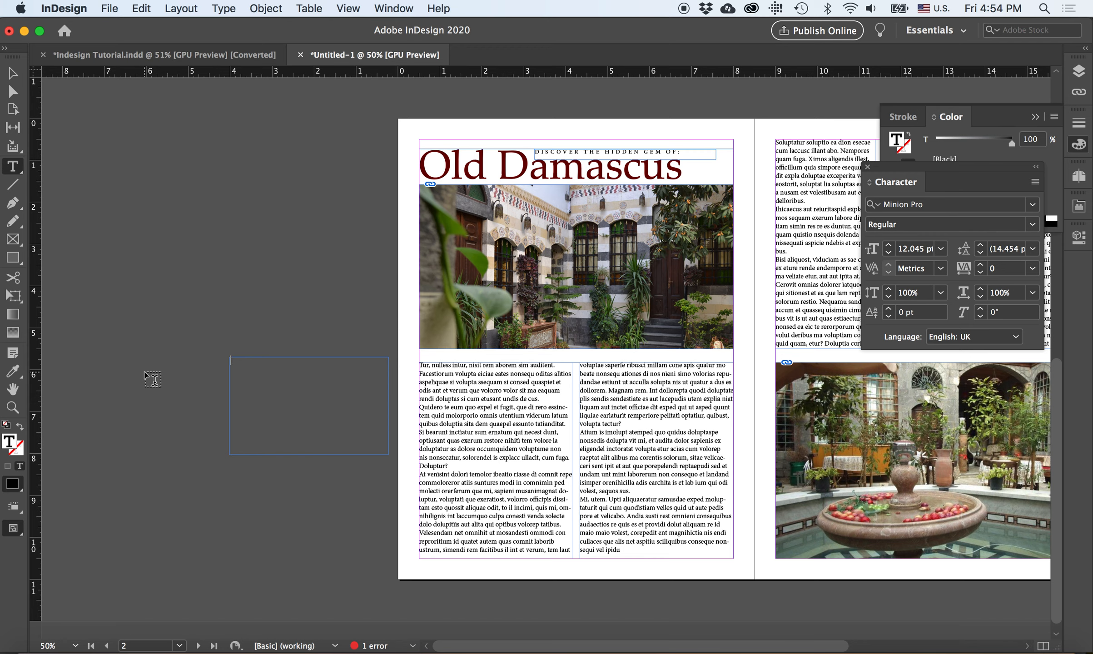
type("Discover the hidden gem of Damascus")
Enlarge all the text in the pasteboard frame to 40.15 pt
left_click_drag(336, 362, 228, 359)
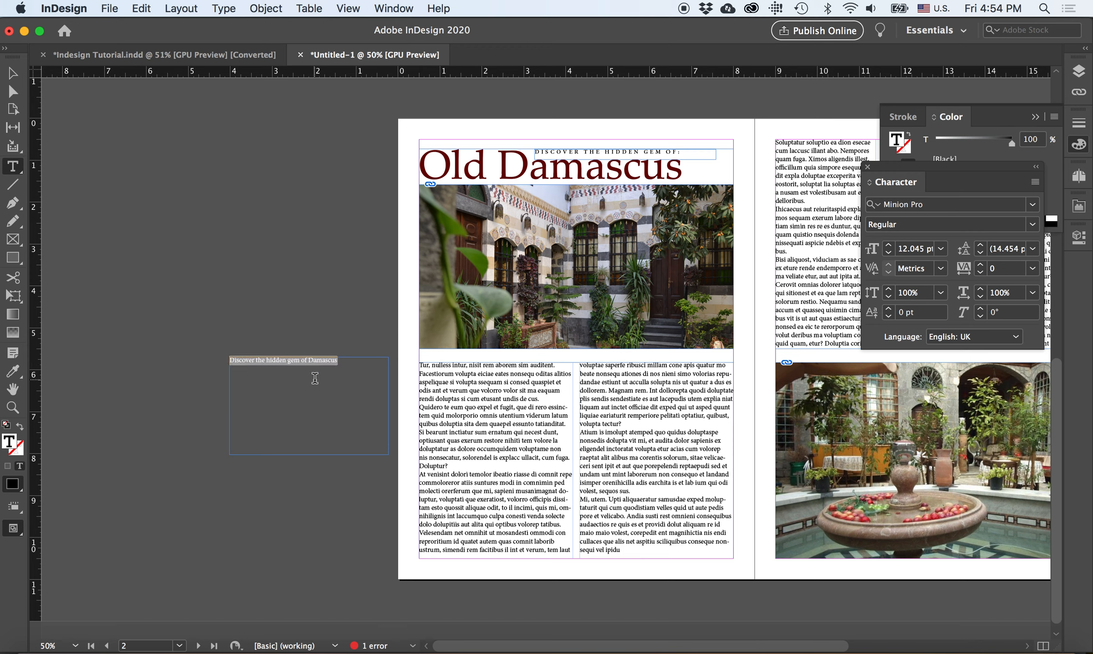
key("super")
key("super+shift+period")
key("super+shift+period")
key("super+shift+period")
key("super+shift+period")
key("super+shift+period")
key("super+shift+period")
key("super+shift+period")
key("super+shift+period")
key("super+shift+period")
key("super+shift+period")
key("super+shift+period")
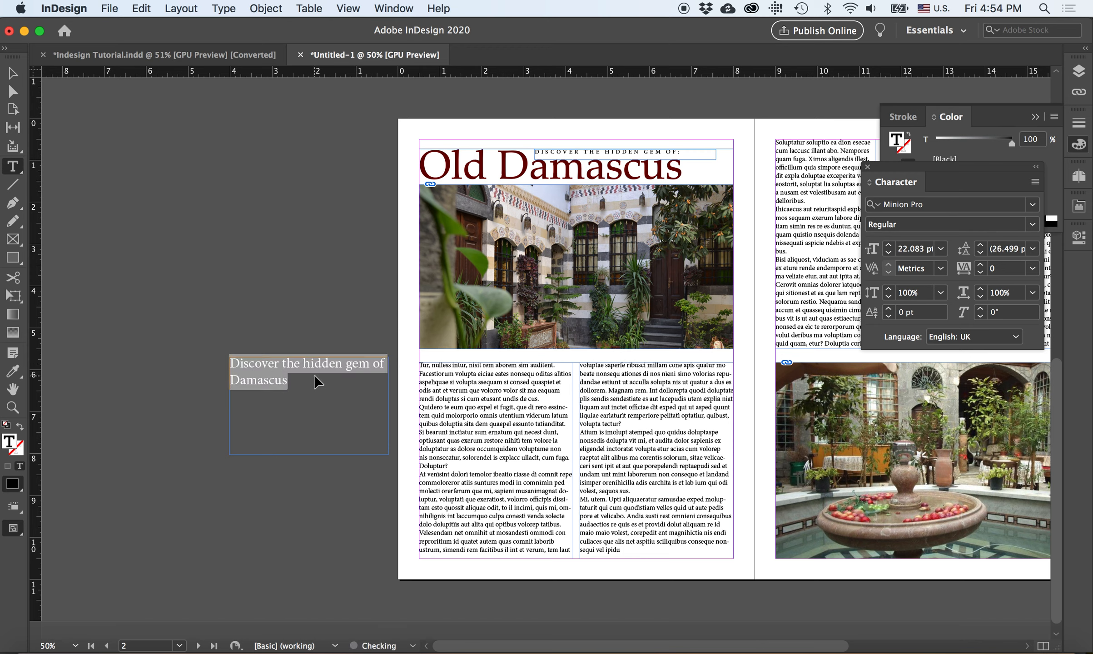
key("super+shift+period")
key("super+shift+period")
key("super+shift+period")
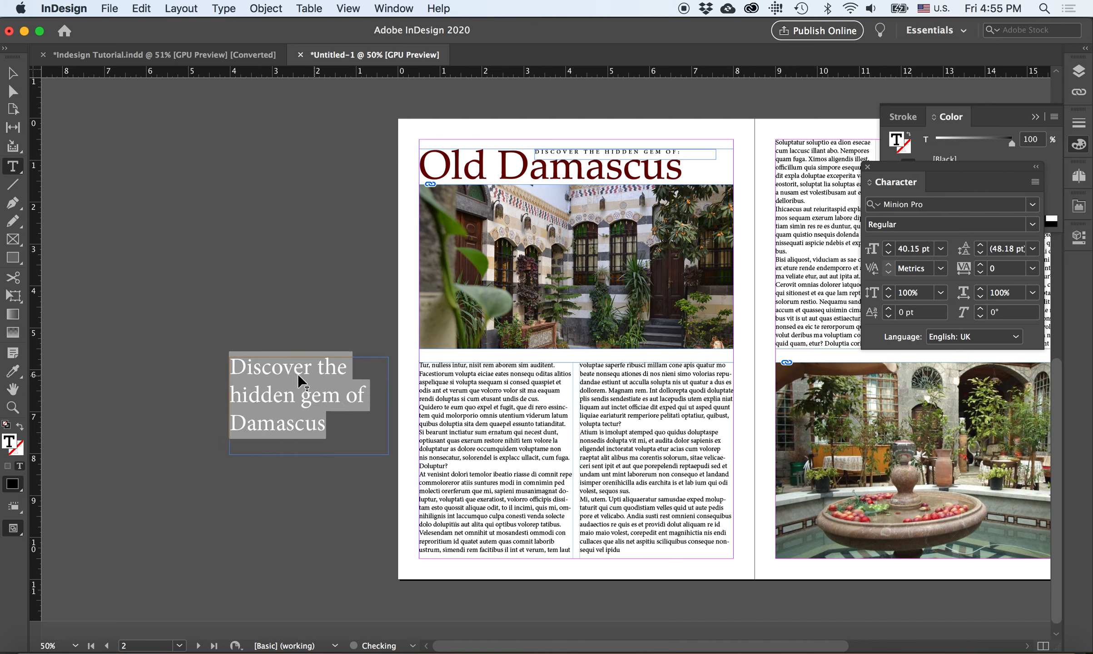
Enclose the pasteboard text in quotation marks, with a period before the closing mark
left_click(231, 361)
type("\"")
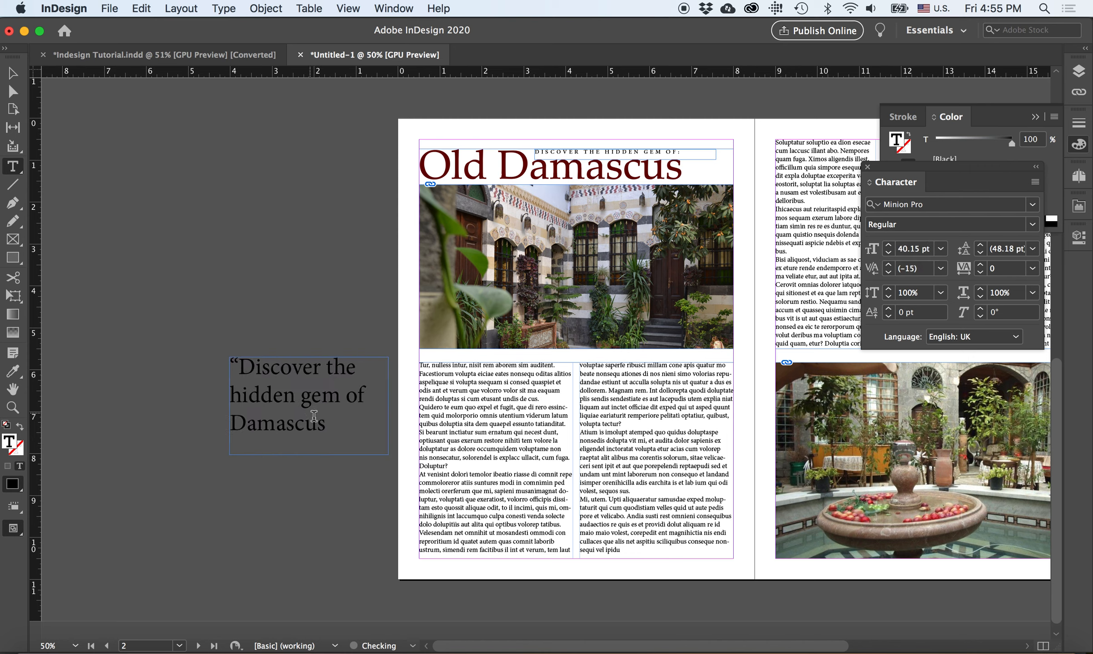
left_click(323, 422)
type(".\"")
key("Escape")
Move the pull quote frame over the lower end of the left page's second text column
left_click(49, 97)
scroll(342, 302, "right", 5)
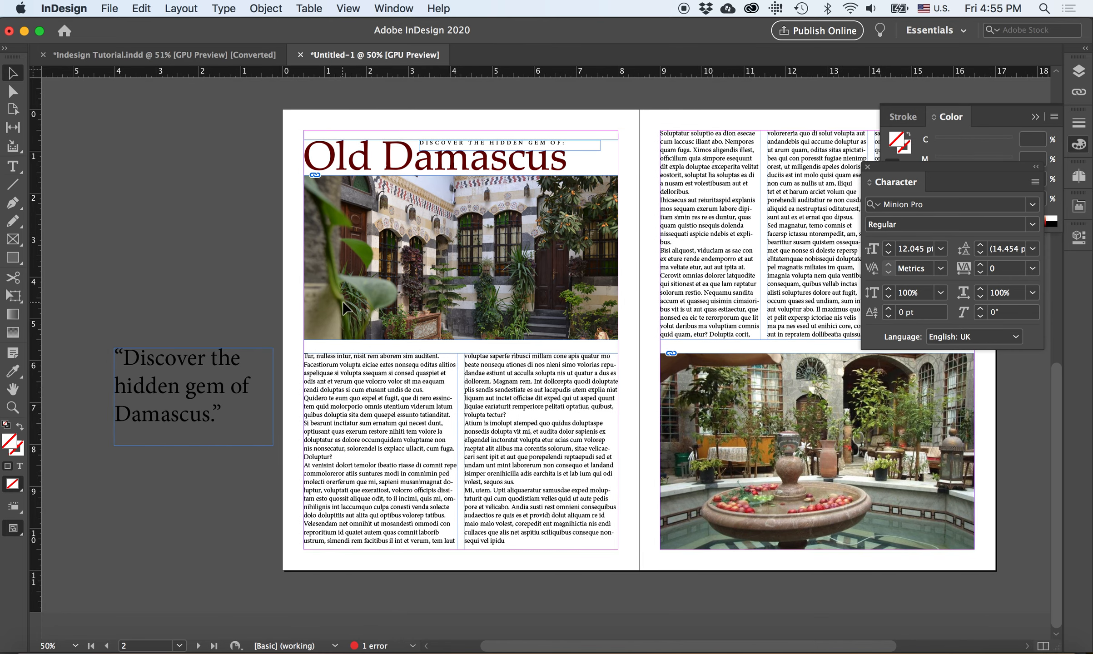
left_click_drag(165, 388, 514, 499)
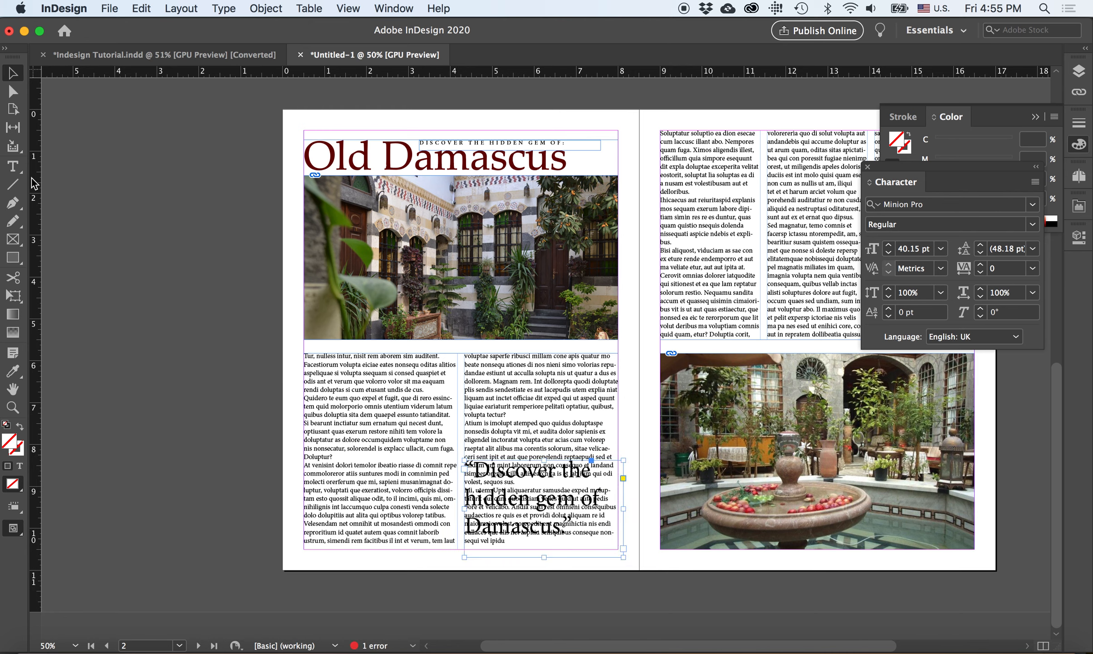
Color all of the pull quote text green using CMYK values C 86, M 0, Y 94, K 0
left_click(12, 167)
left_click(596, 526)
key("super+a")
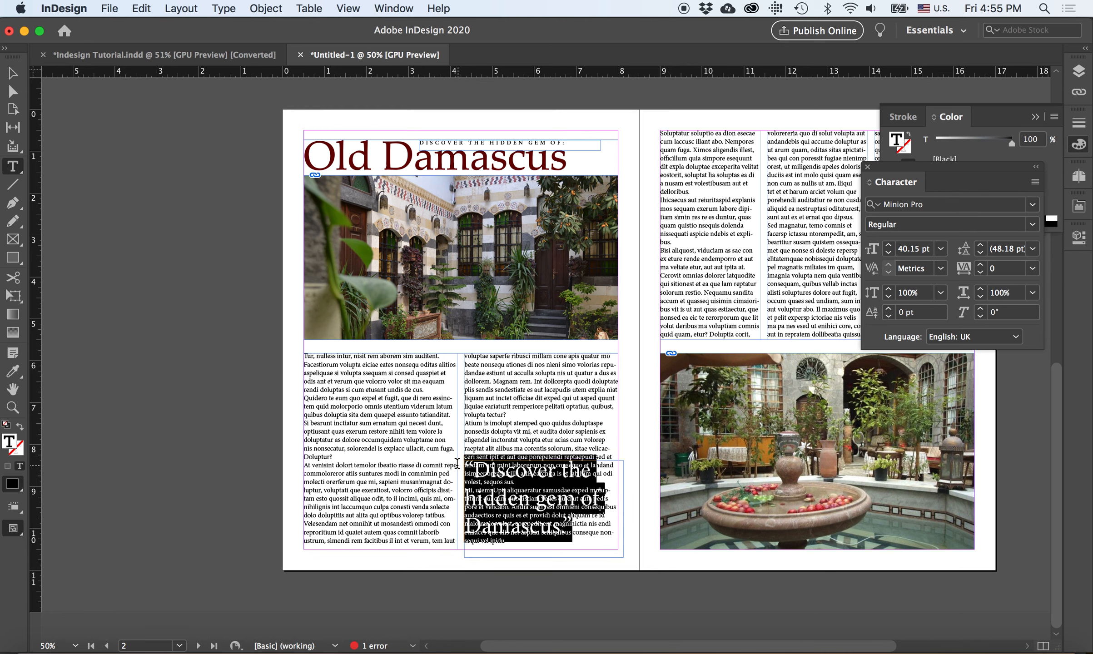
left_click(1055, 117)
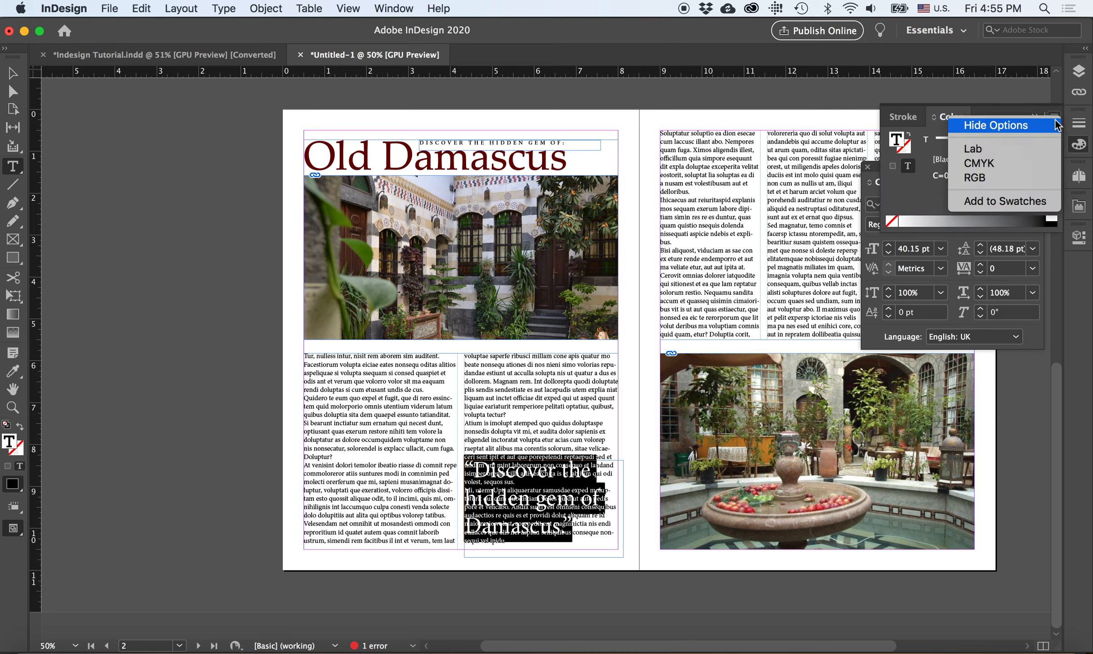
left_click(1014, 166)
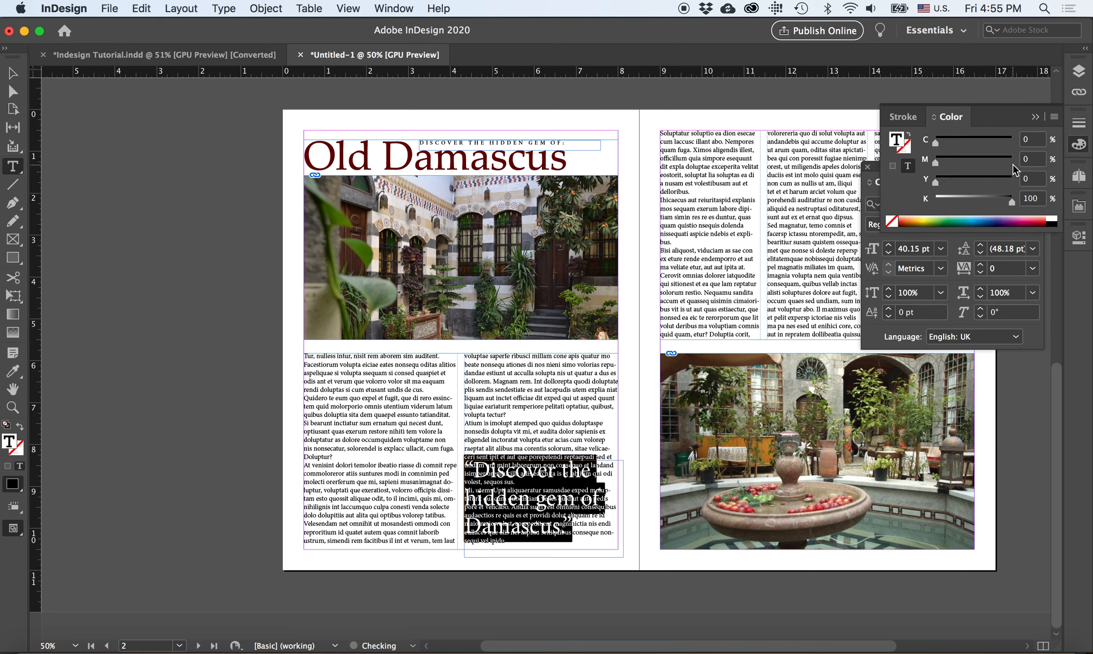
left_click(948, 221)
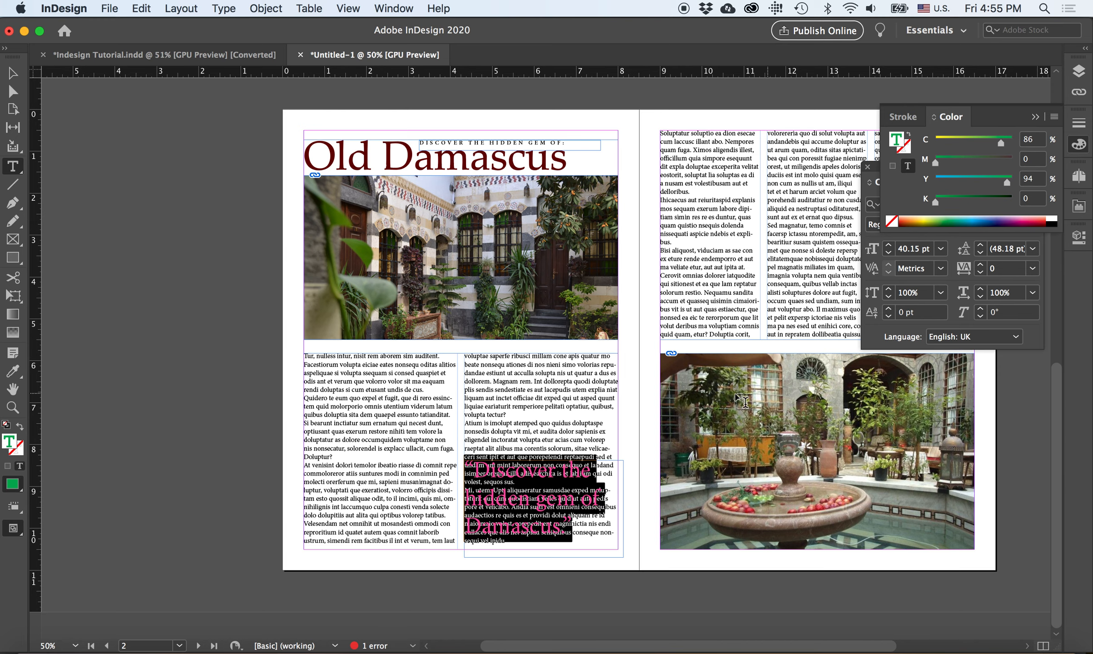
Set the pull quote's font style to Semibold
left_click(870, 346)
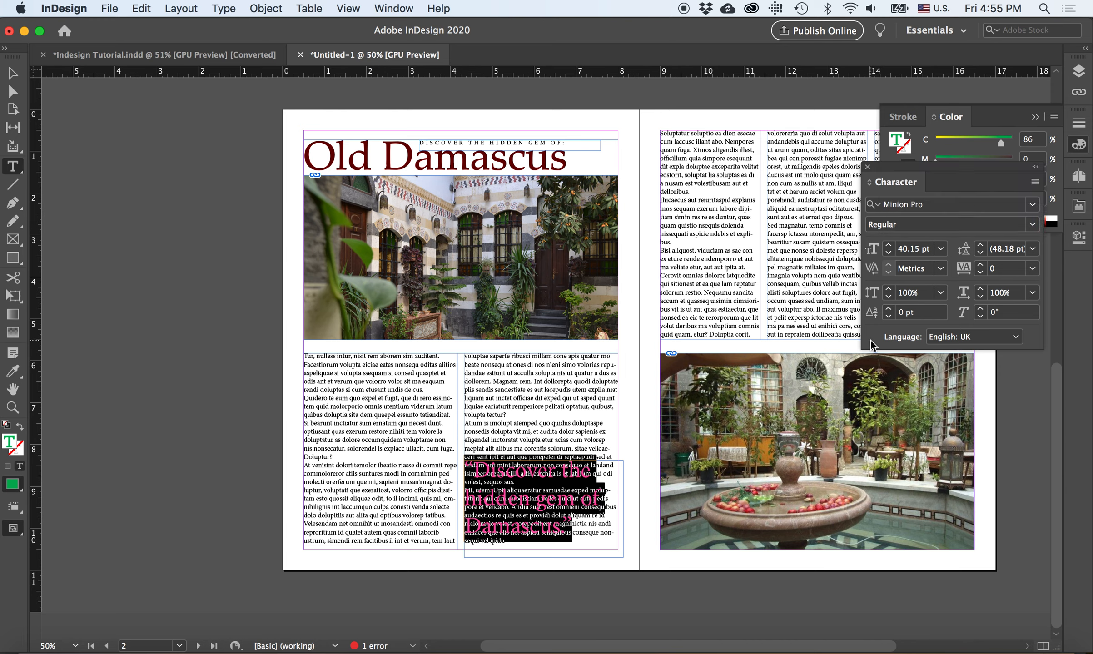
left_click(1033, 225)
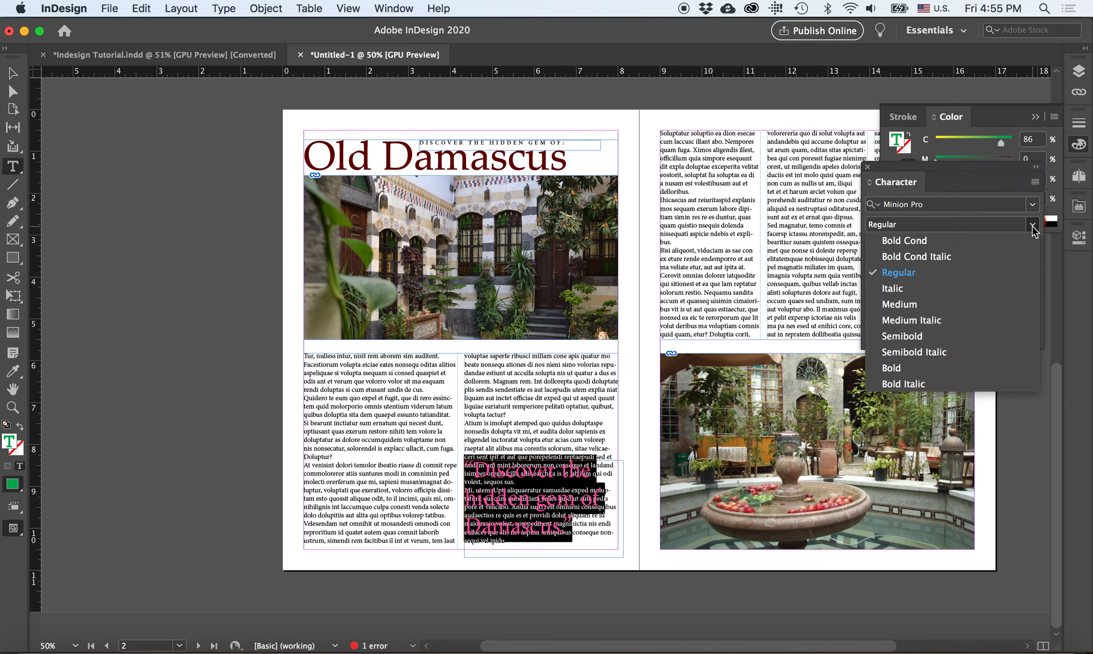
left_click(964, 338)
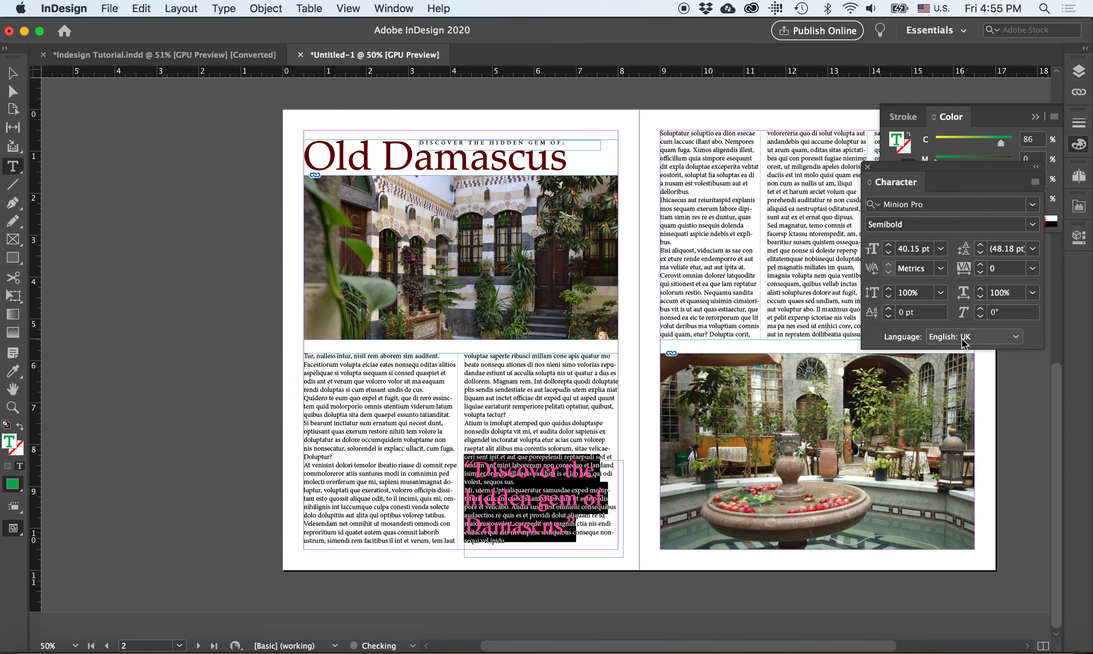
Set the pull quote's font style to Medium Italic and its leading to 39 pt
left_click(1033, 225)
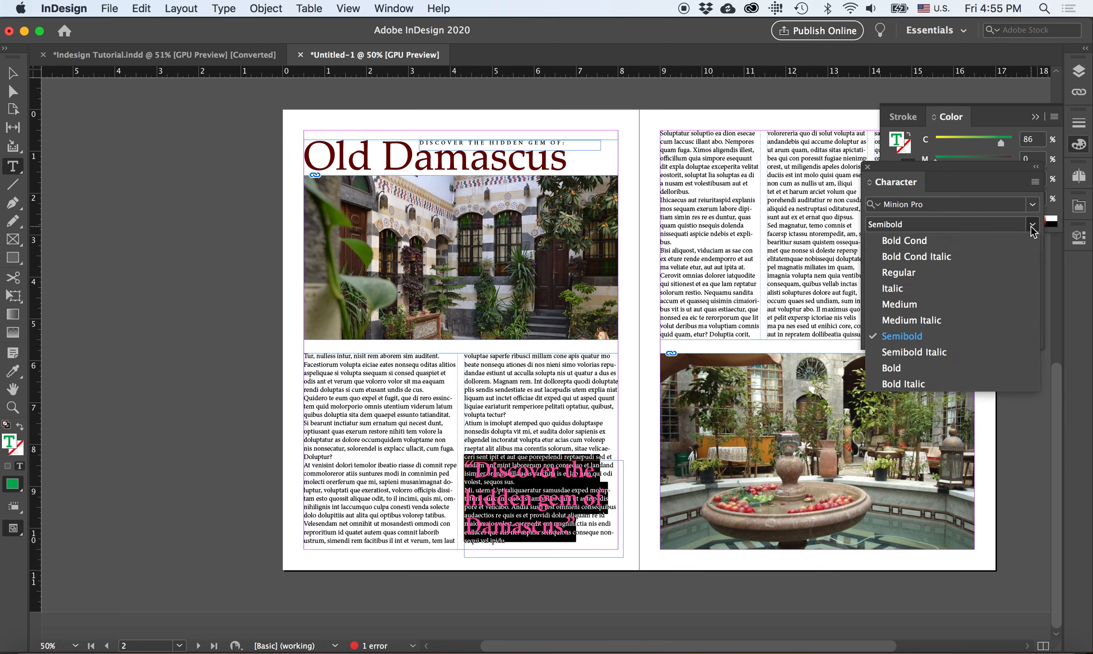
left_click(979, 321)
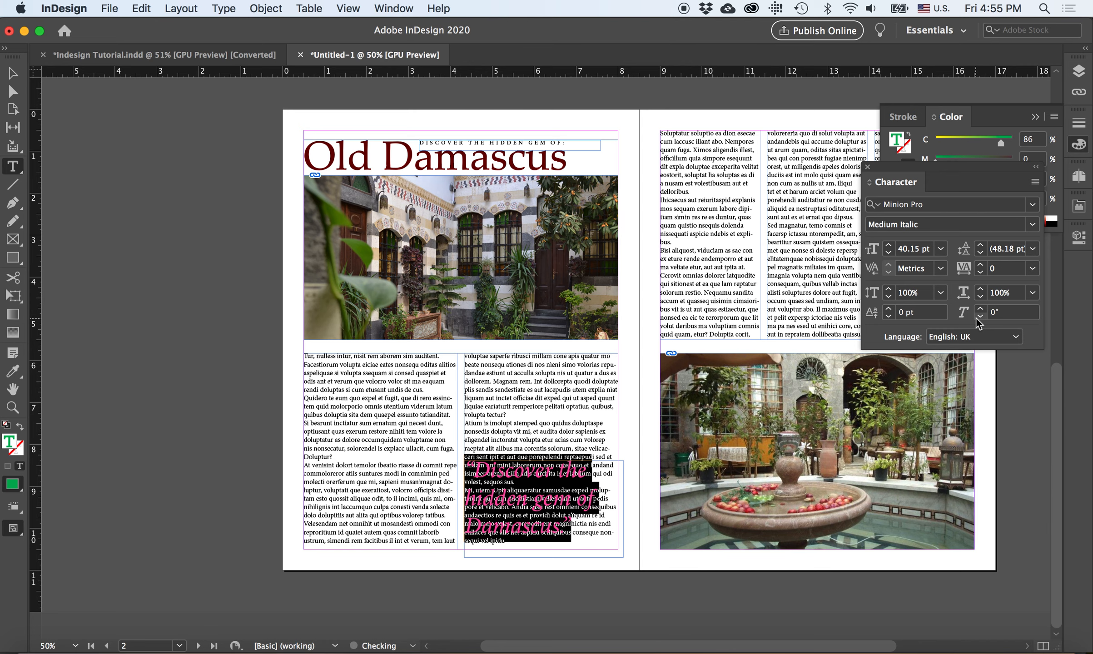
left_click(1033, 249)
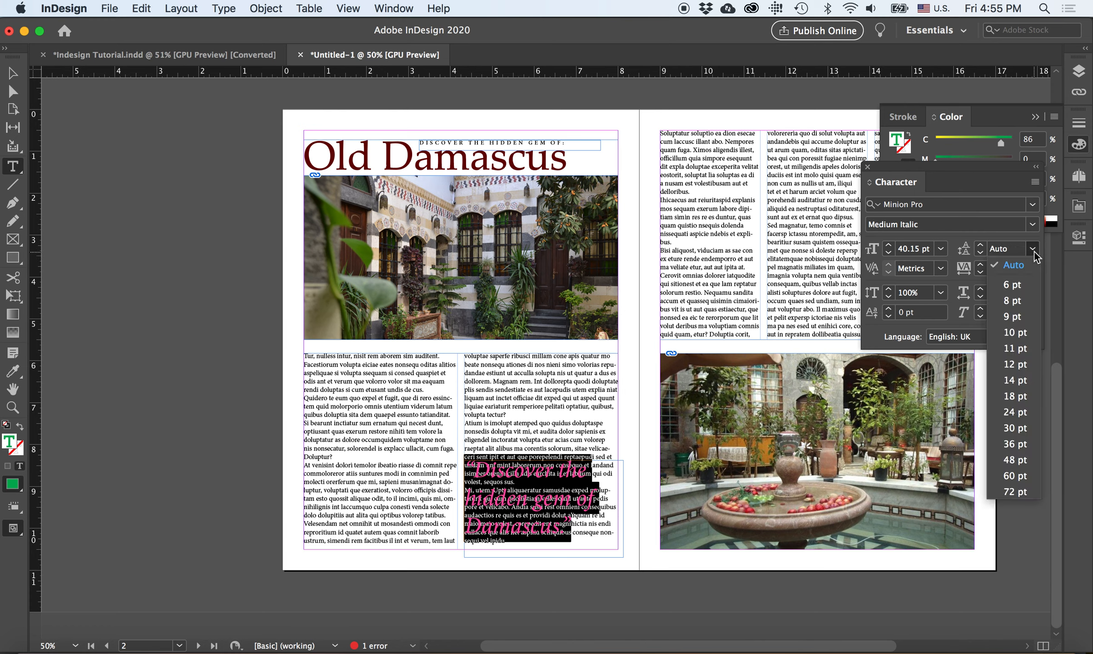
left_click(1016, 396)
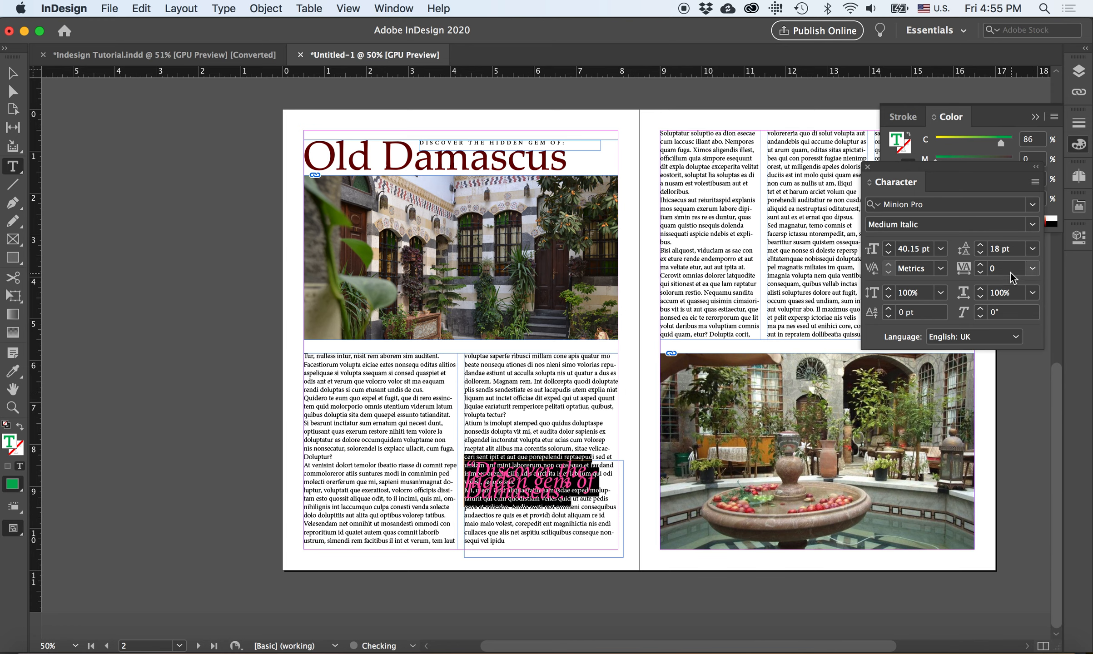
left_click(982, 247)
left_click(982, 247)
left_click(981, 246)
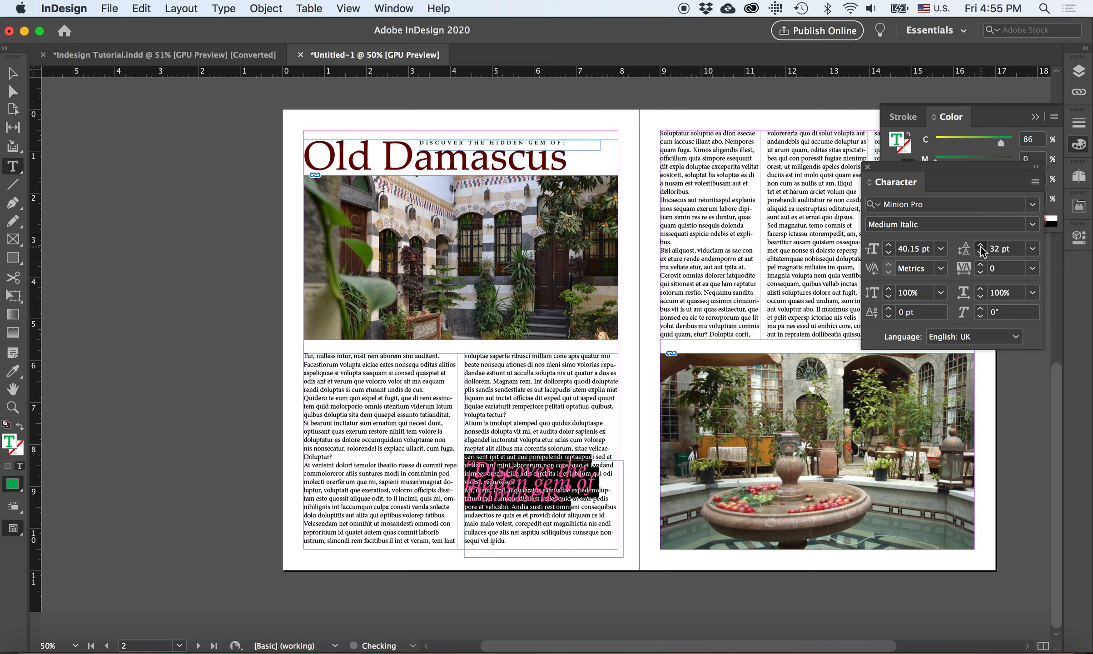
left_click(981, 246)
left_click(982, 247)
left_click(982, 247)
Apply a bounding-box text wrap to the left page's body text frame and the pull quote frame together
left_click(12, 72)
left_click(127, 200)
left_click(553, 509)
left_click_drag(599, 594, 536, 459)
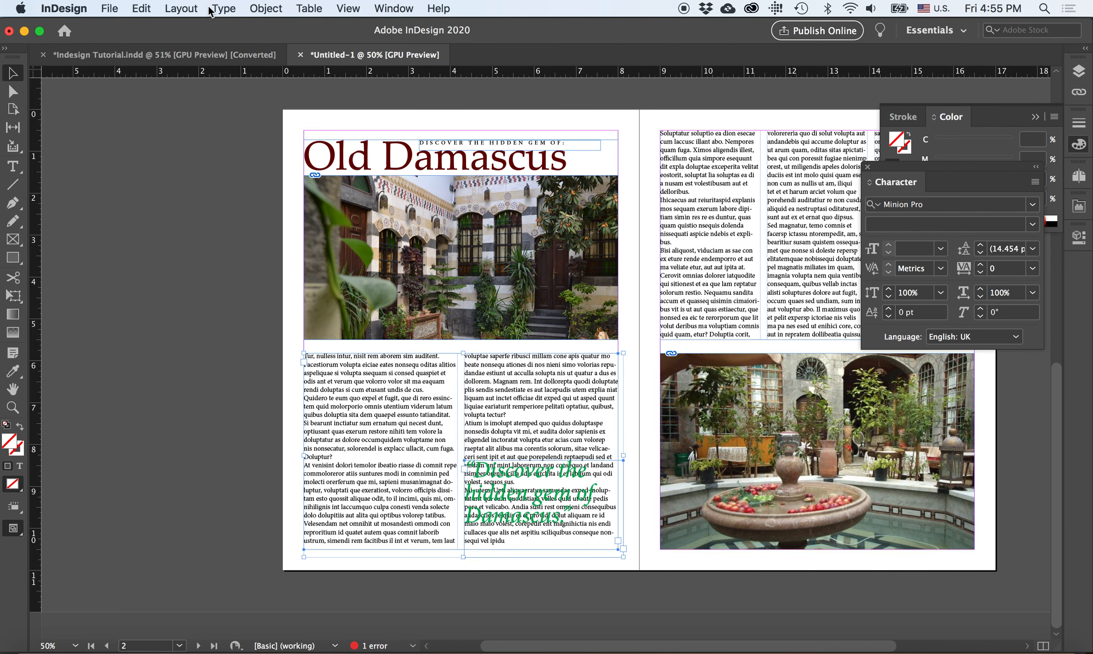
left_click(224, 8)
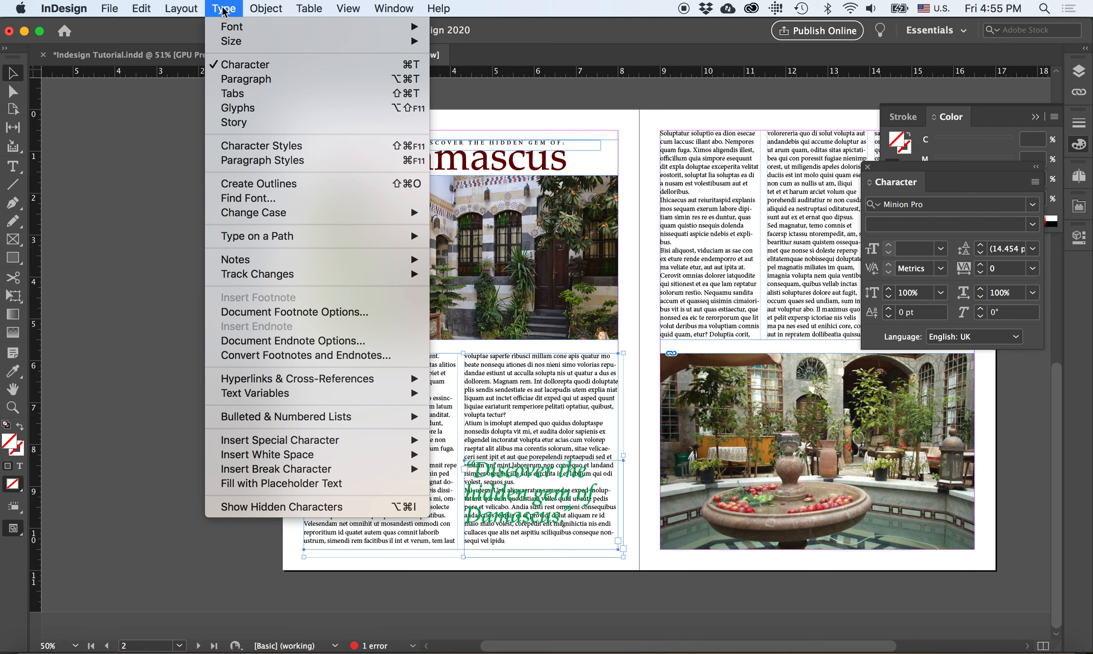
left_click(440, 9)
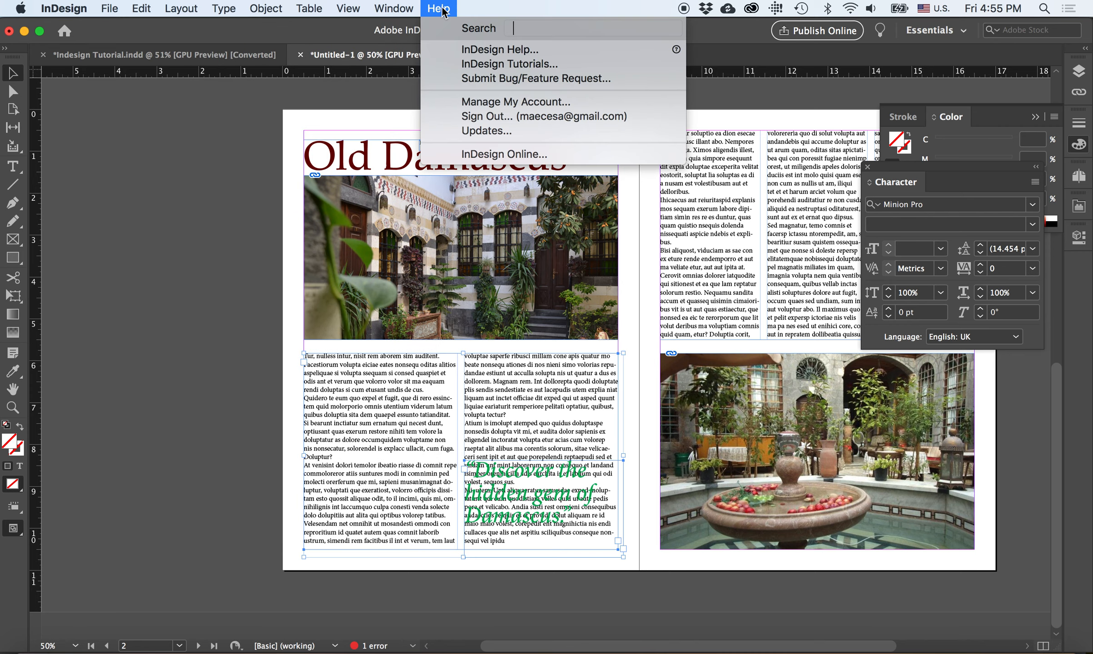
type("text ")
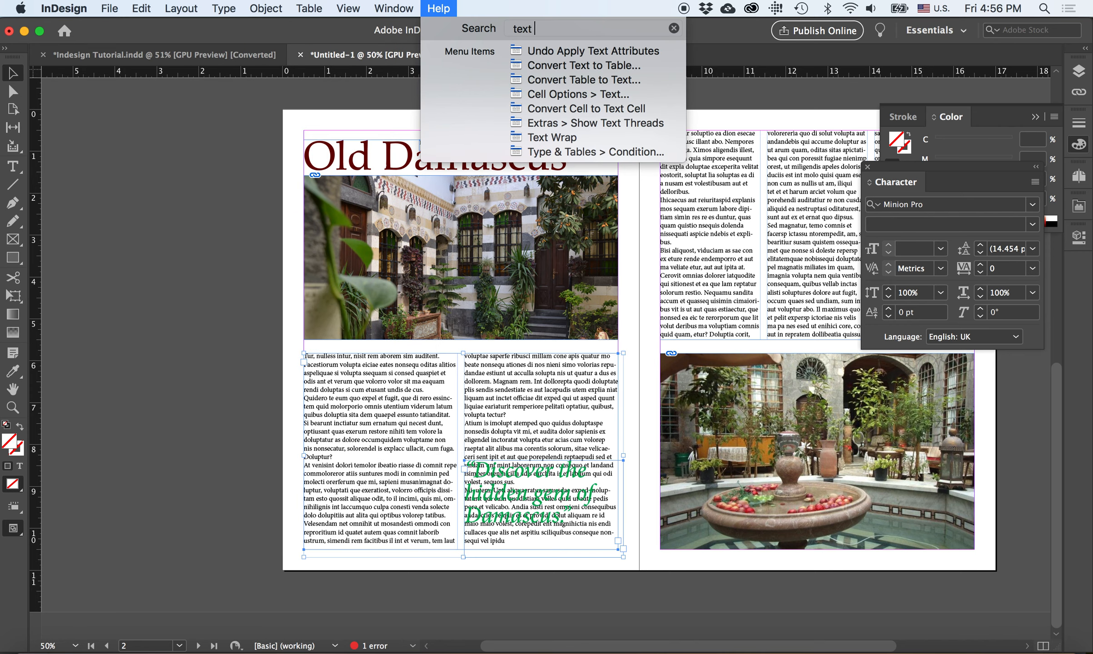
type("wrap")
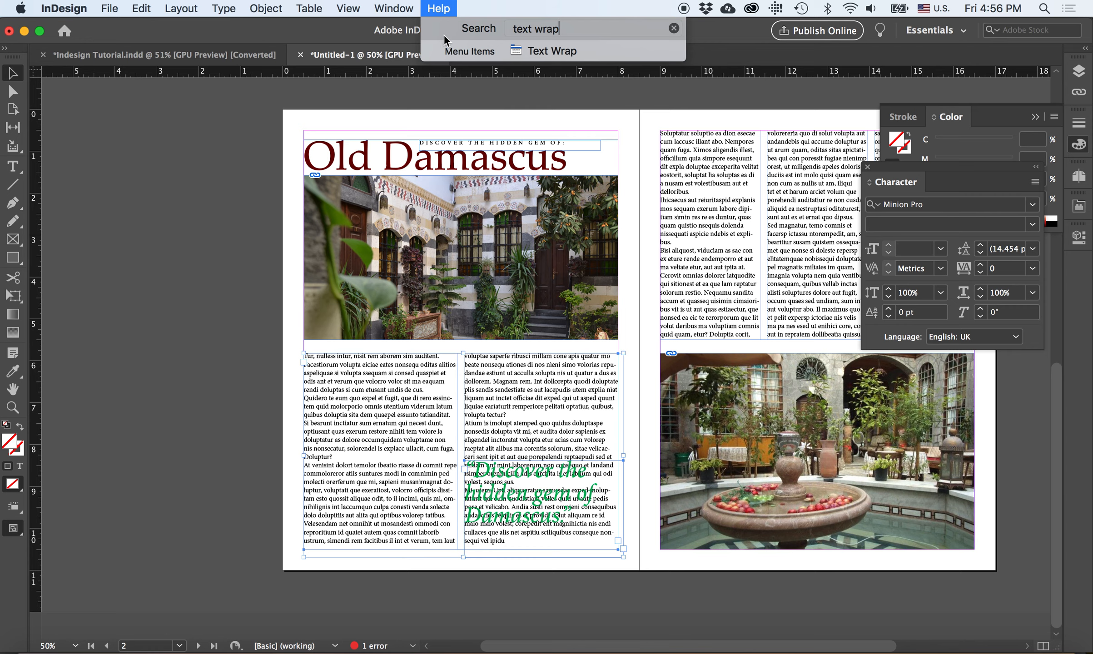
left_click(535, 52)
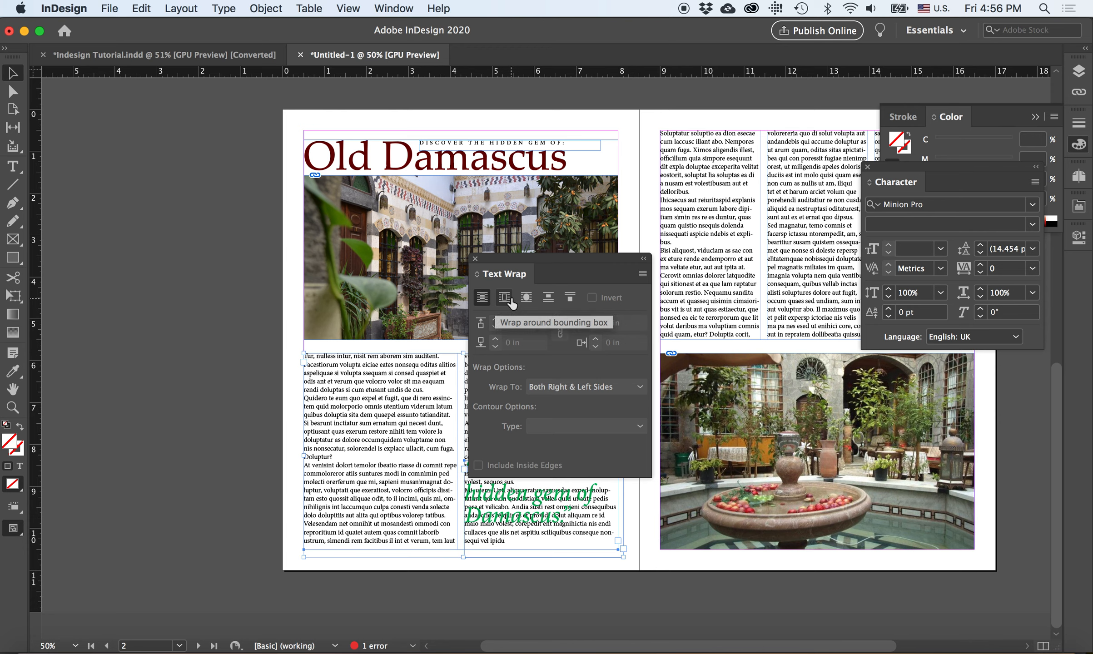
left_click(505, 298)
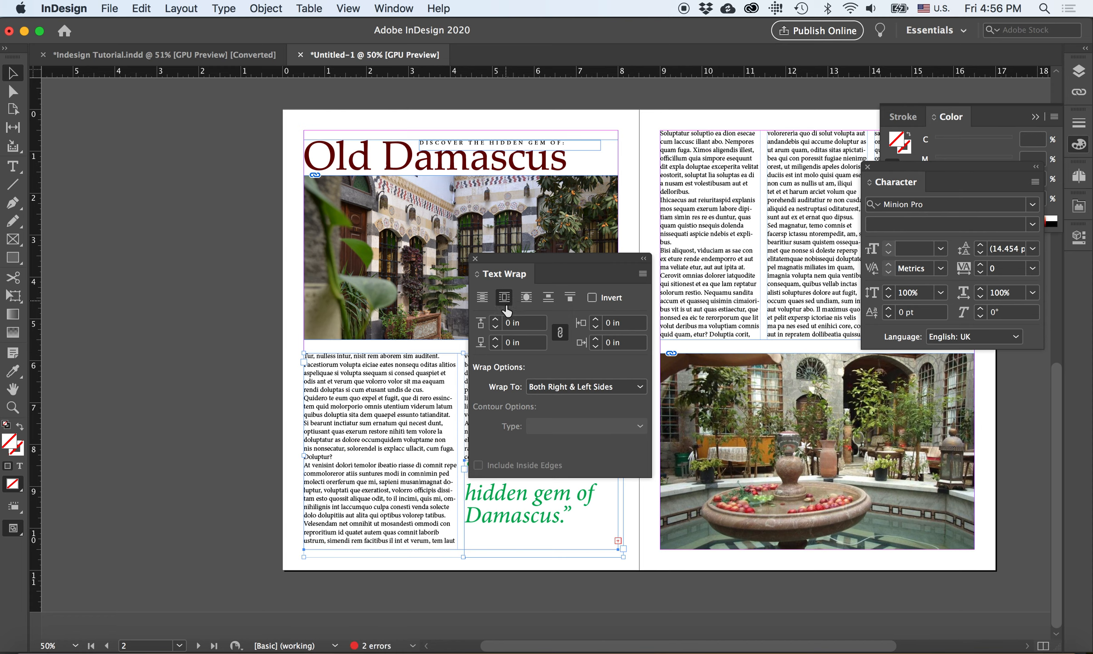
left_click(476, 260)
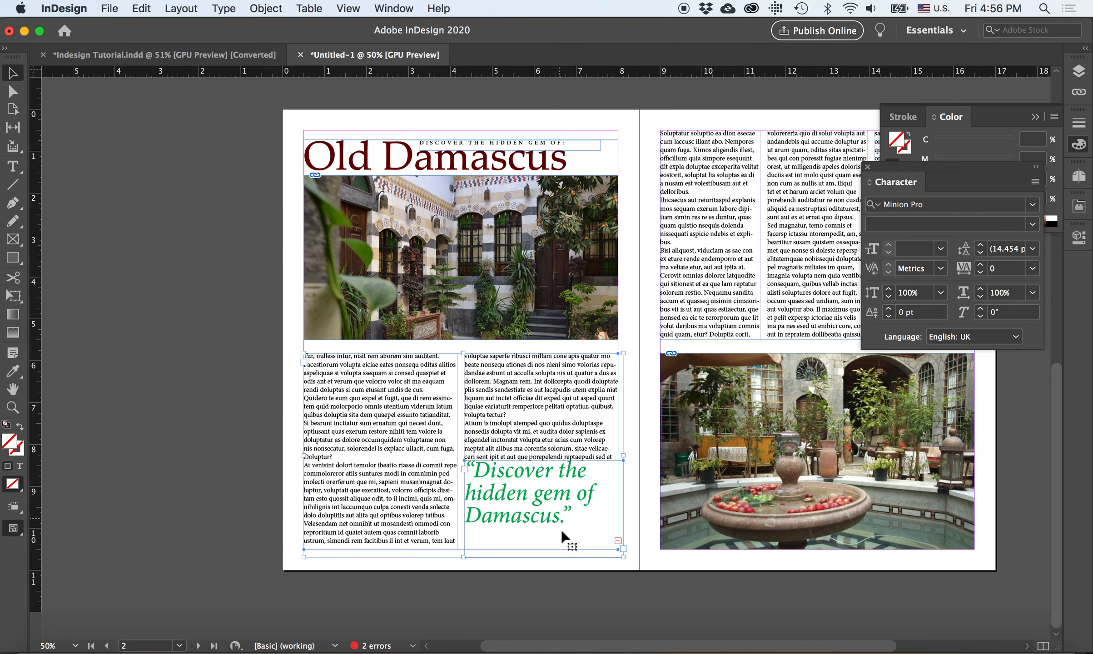
Shorten the pull quote frame at its lower edge to fit its three lines, and nudge the frame slightly down
left_click(547, 497)
left_click_drag(544, 558, 543, 527)
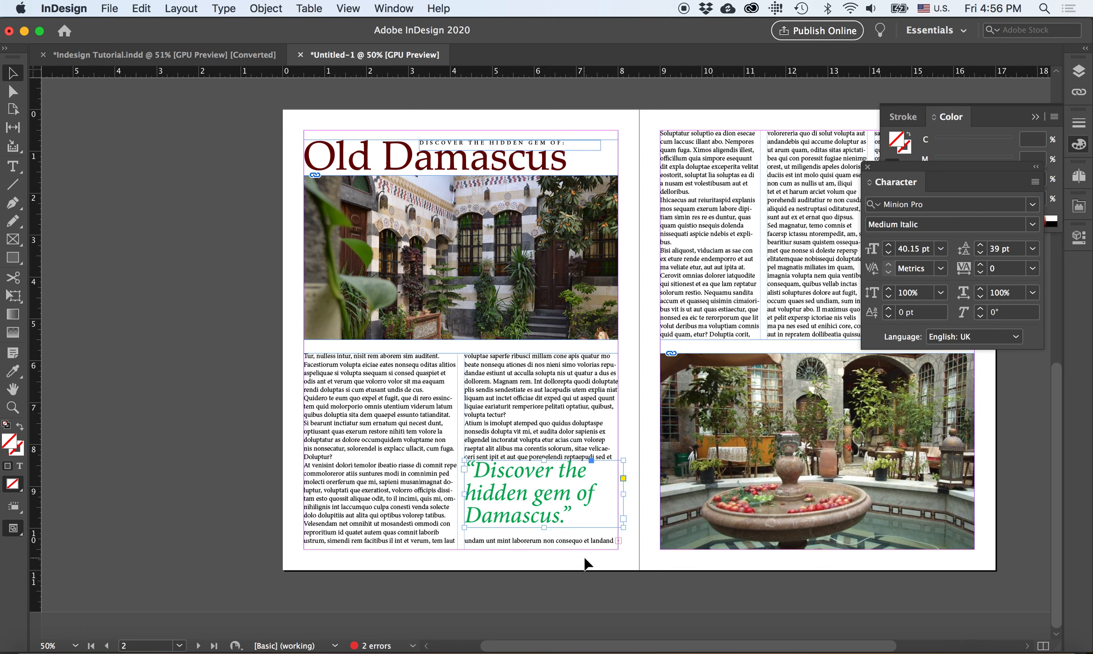
key("Down")
key("Down")
key("Down")
key("Down")
key("Down")
key("Down")
key("Down")
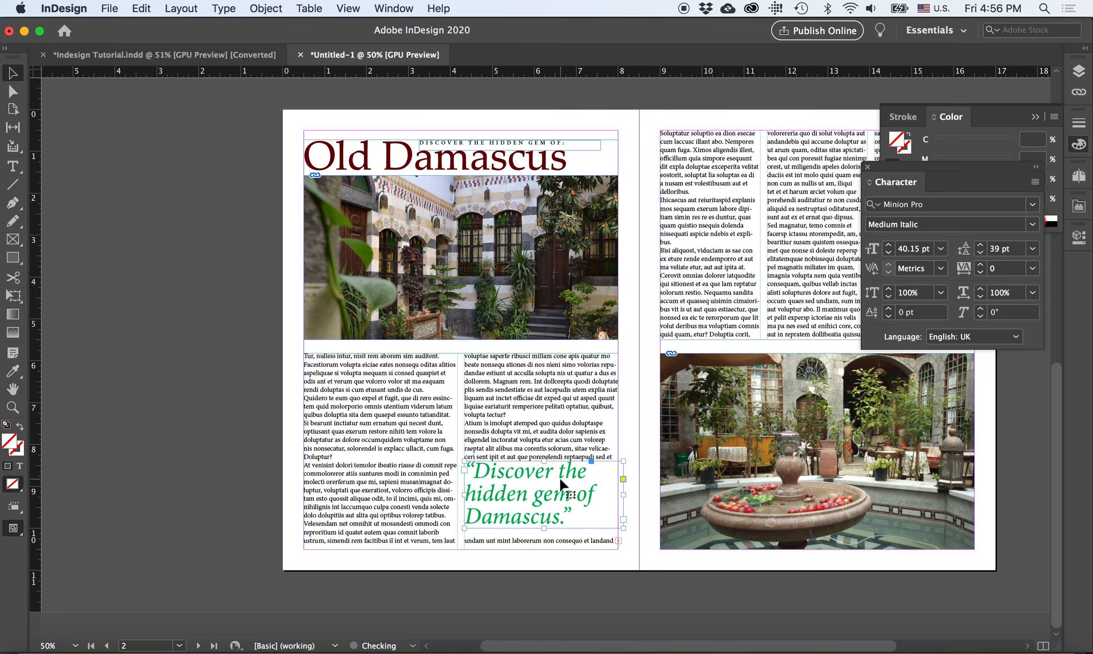
key("Down")
key("Down")
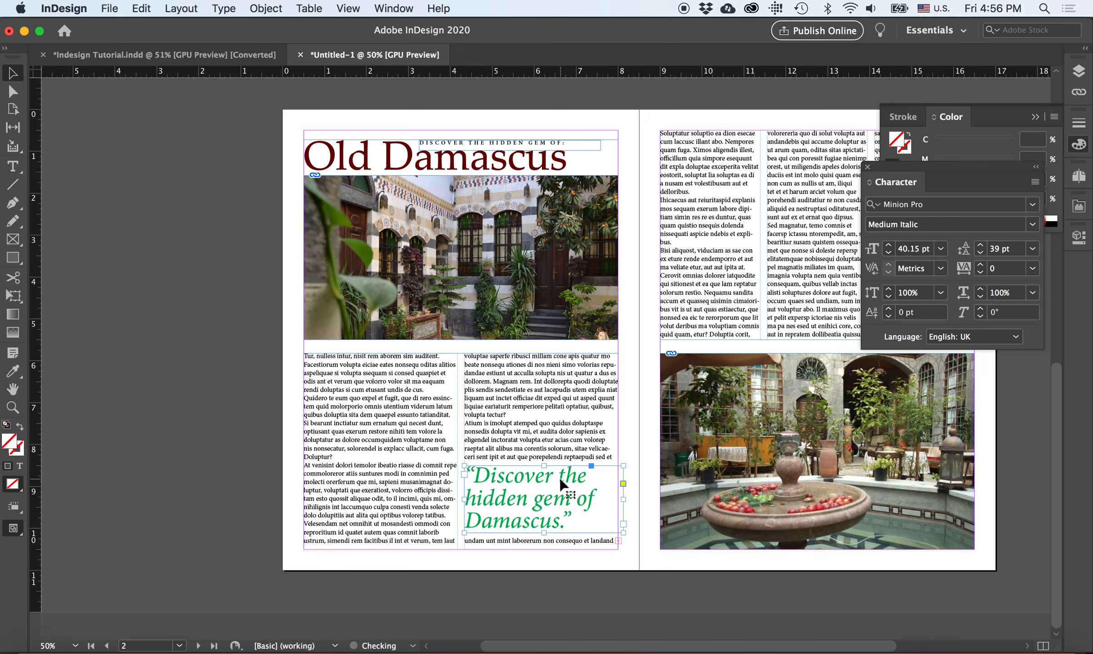
Thread the left page's overset body text into the three-column text frame on the right page
scroll(742, 448, "right", 3)
left_click(540, 545)
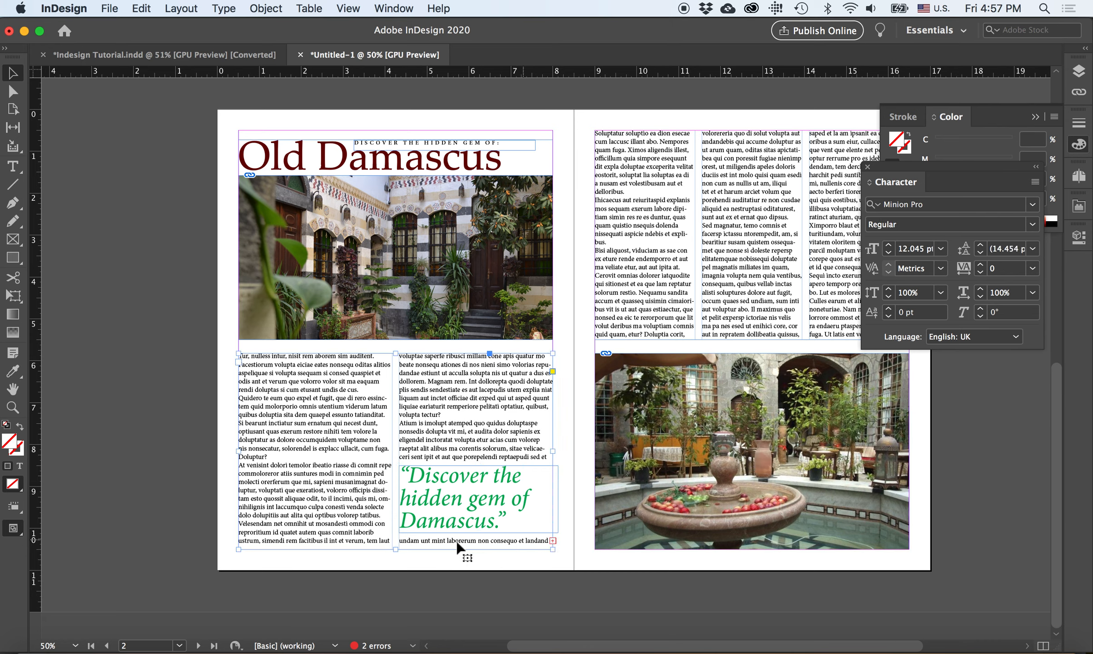
left_click_drag(396, 550, 394, 596)
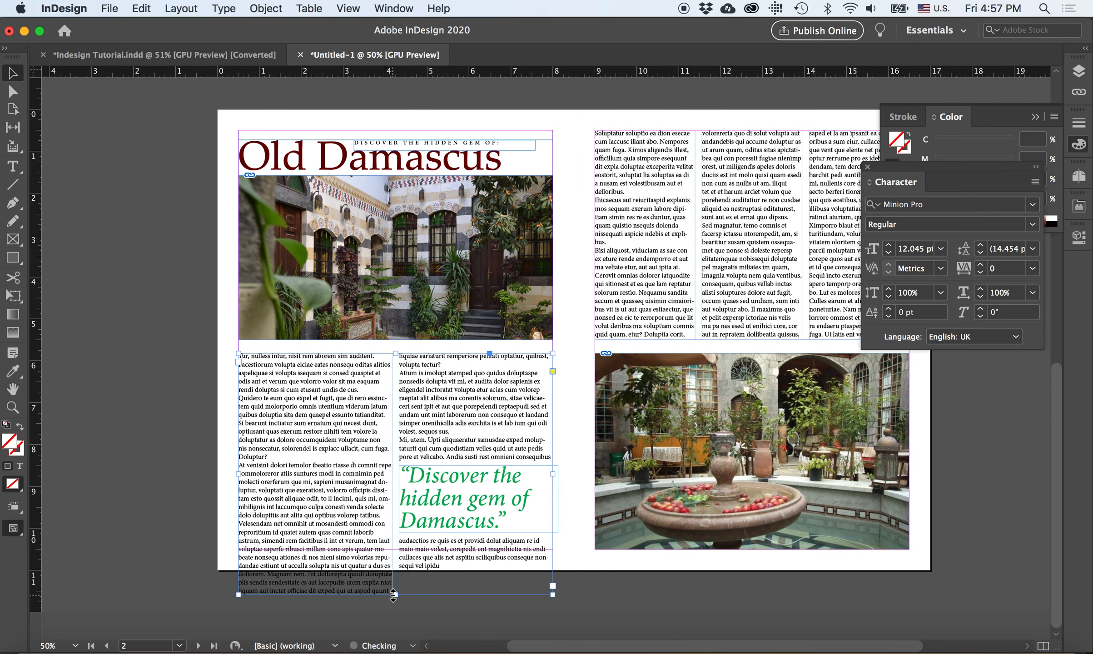
key("super+z")
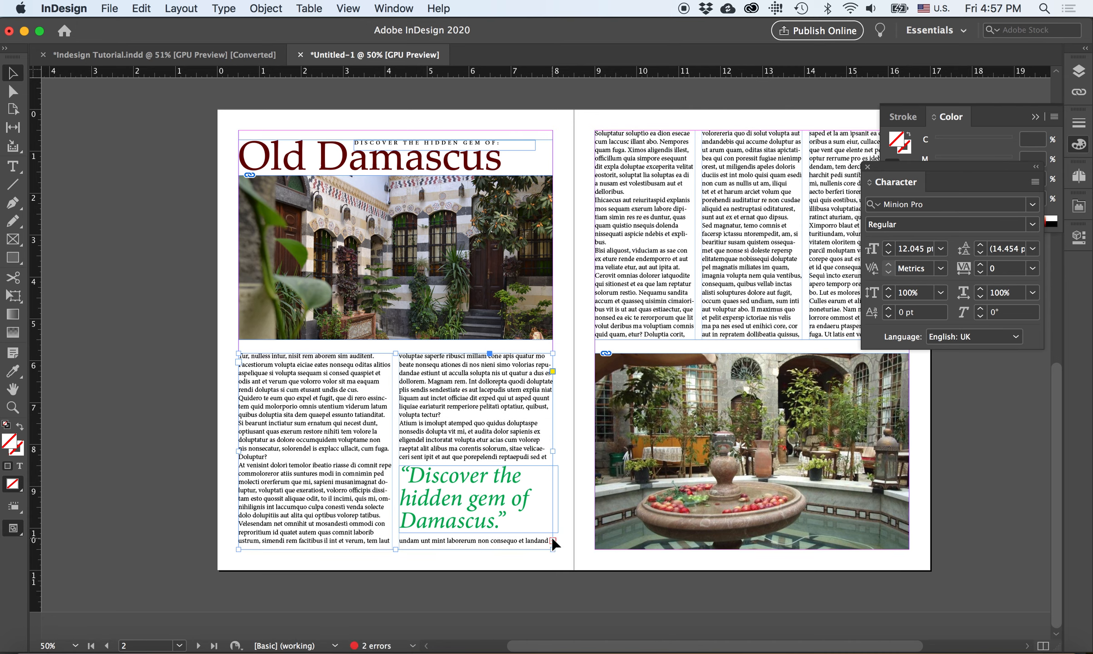
left_click(553, 541)
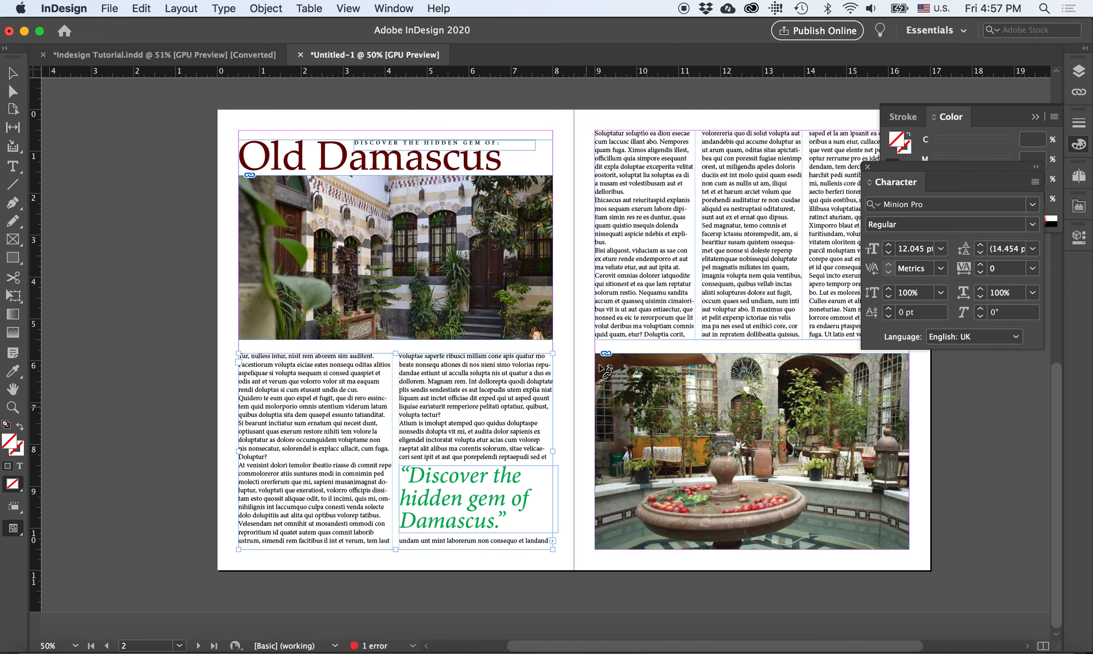
left_click(599, 137)
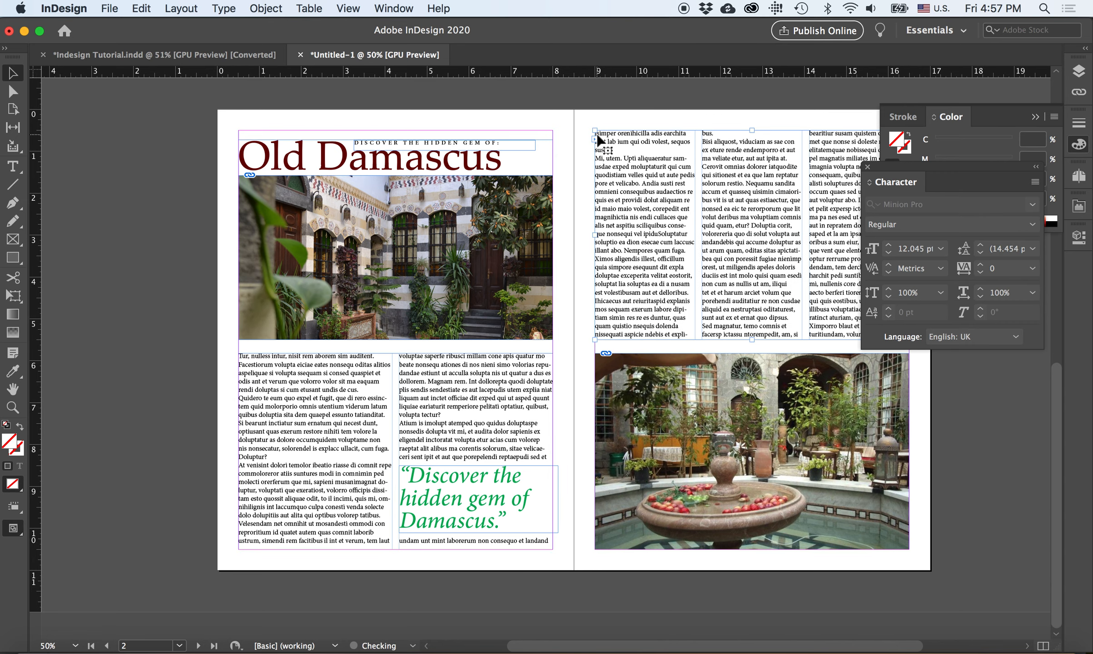
scroll(720, 184, "right", 3)
scroll(720, 184, "up", 1)
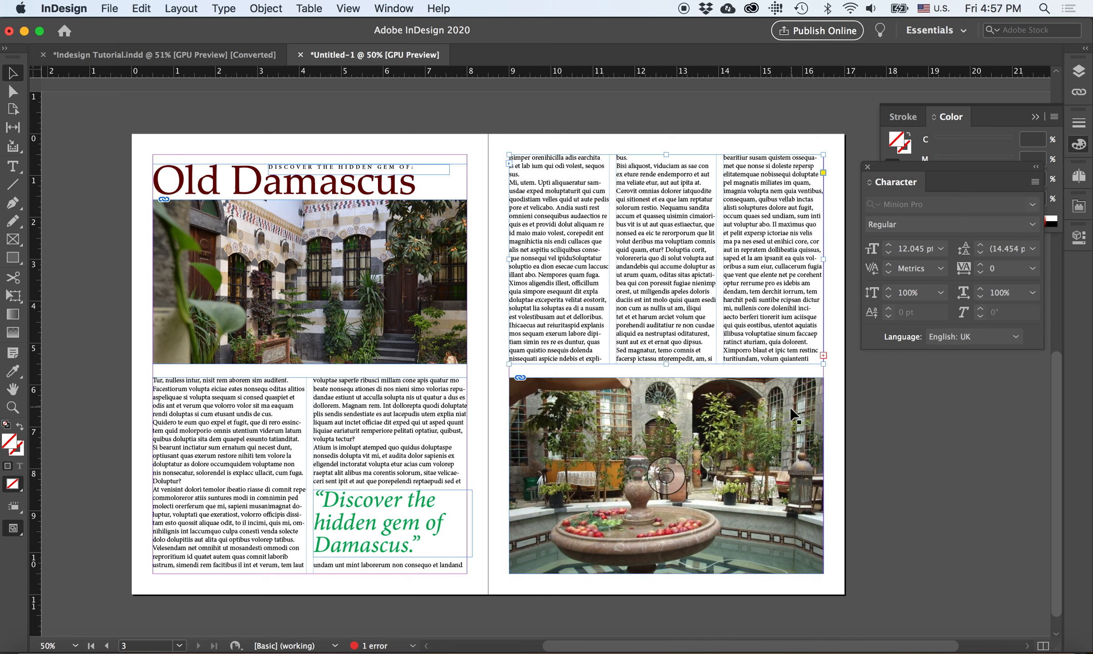
left_click(863, 416)
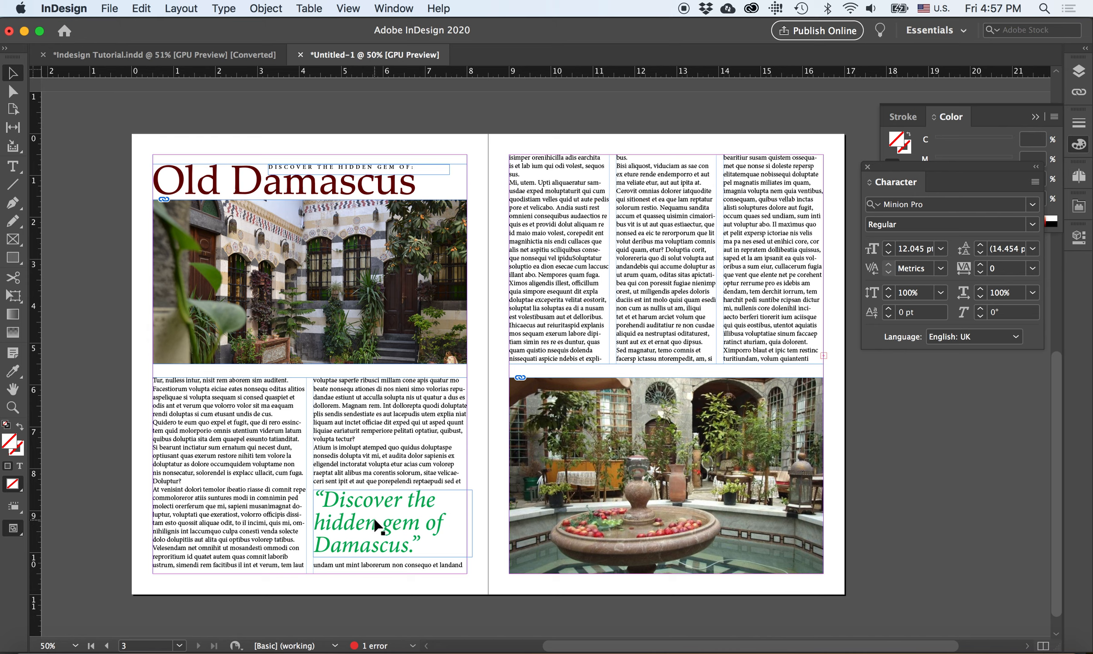
Duplicate the pull quote into the right page's third text column and narrow its frame to the column width
left_click_drag(375, 525, 786, 249)
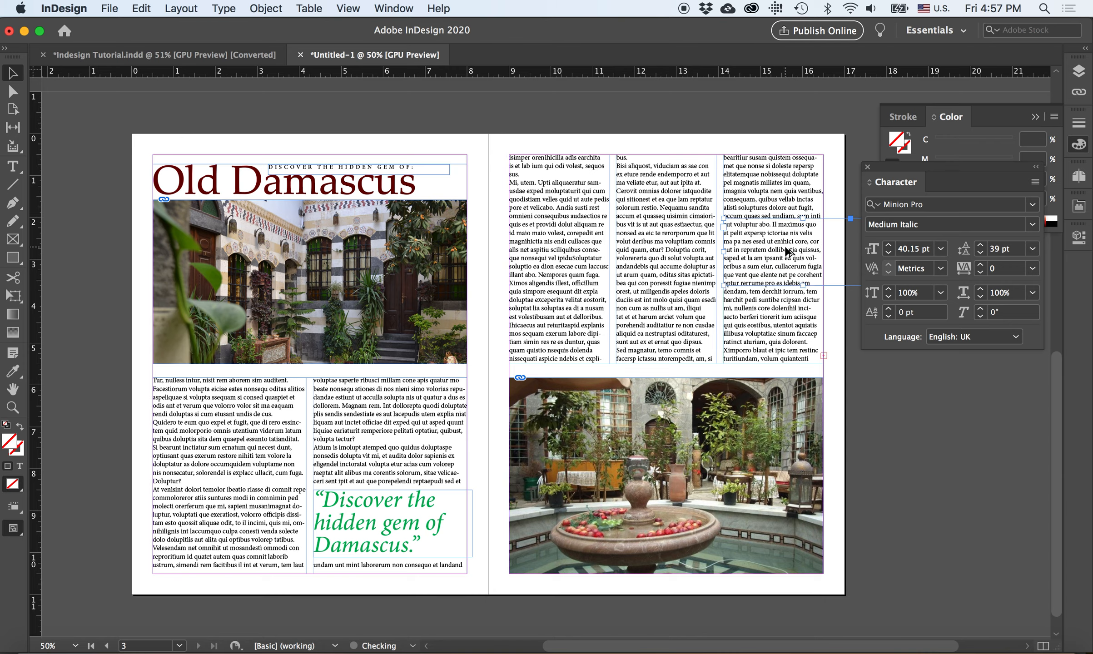
scroll(786, 248, "right", 2)
scroll(786, 247, "up", 1)
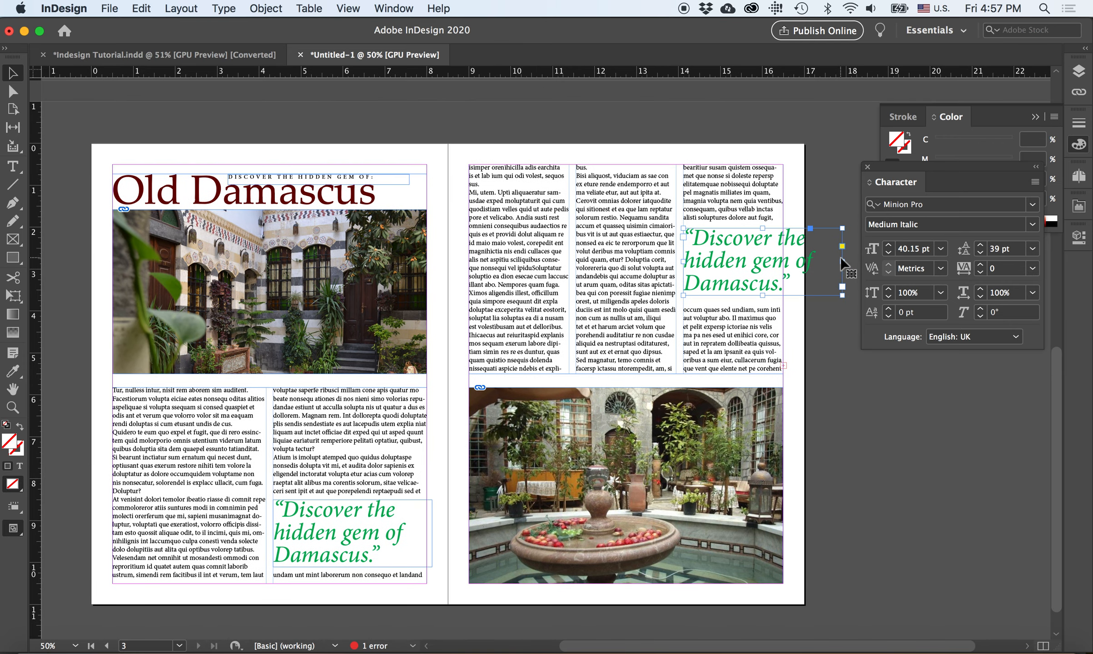
left_click_drag(843, 262, 788, 262)
Replace the copied pull quote's wording with "What you don't hear on the news", starting with an opening quotation mark
key("t")
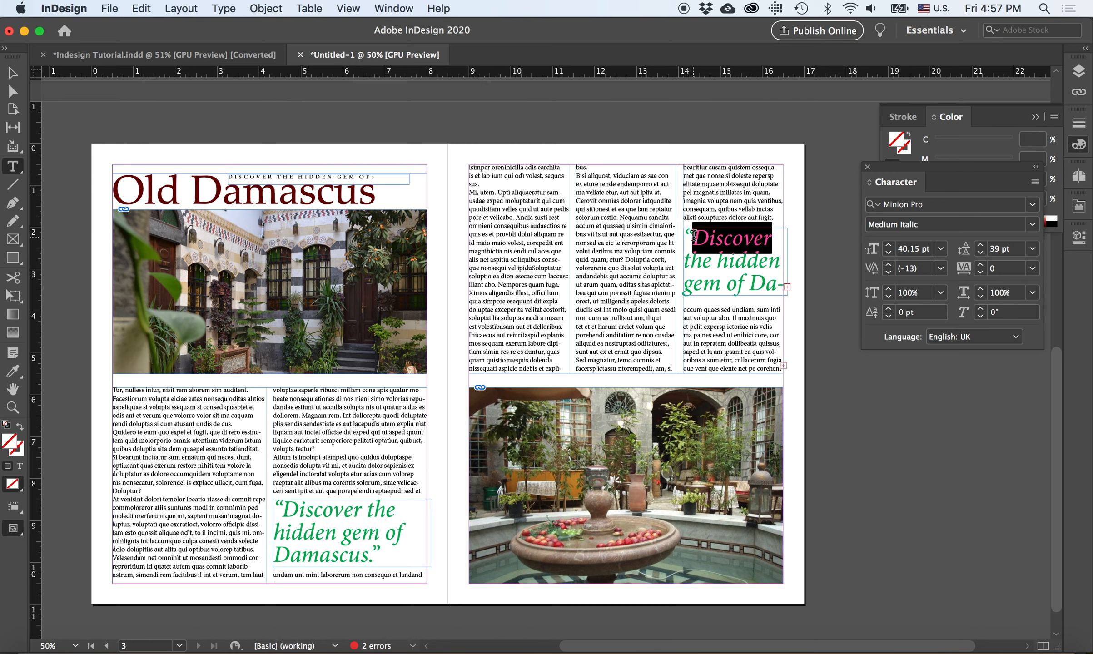
triple_click(695, 236)
type("\"")
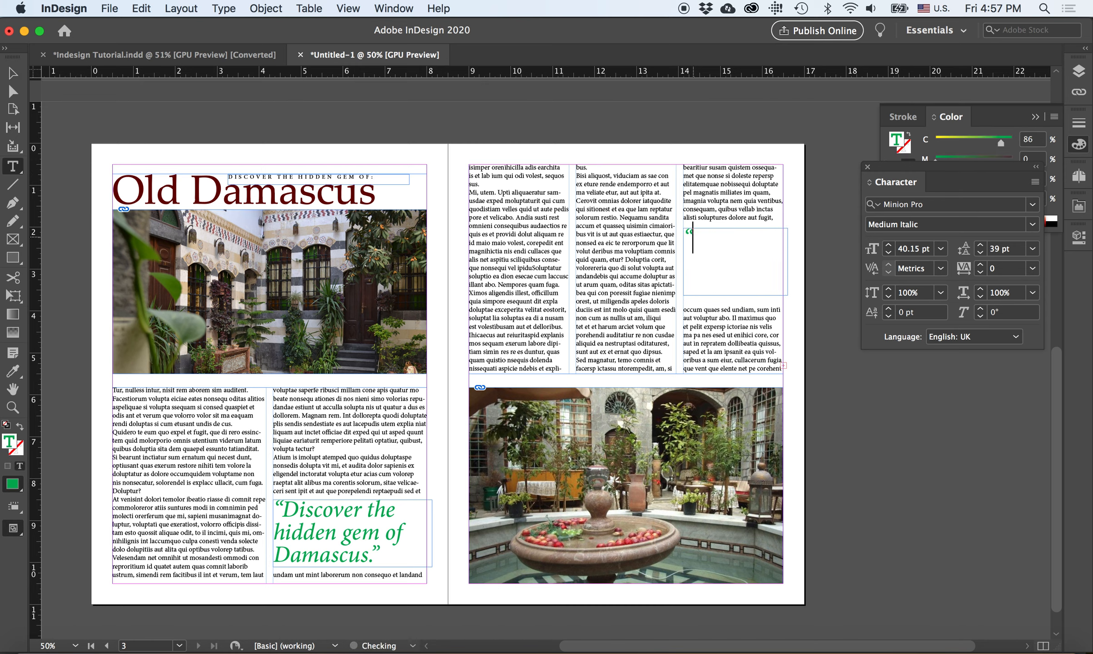
type("What ")
type("you don't hear")
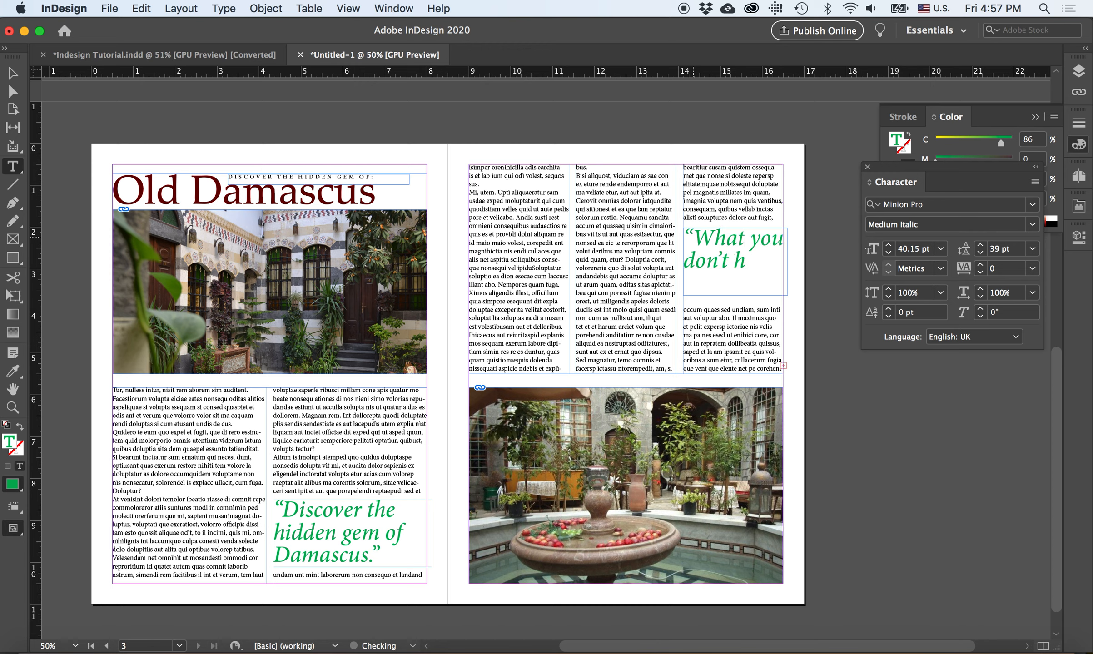
type(" on the new")
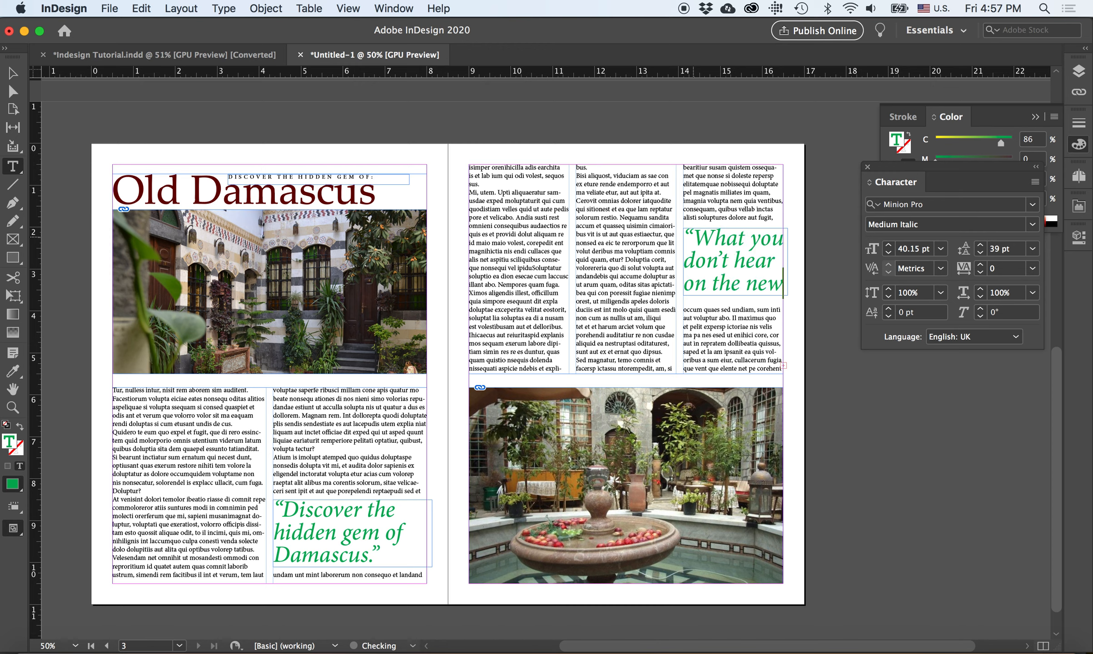
Reduce the words "What you don't hear on the" in the right page's pull quote to 36.135 pt
left_click_drag(683, 229, 776, 322)
key("super+shift+comma")
key("super+shift+comma")
key("super+shift+comma")
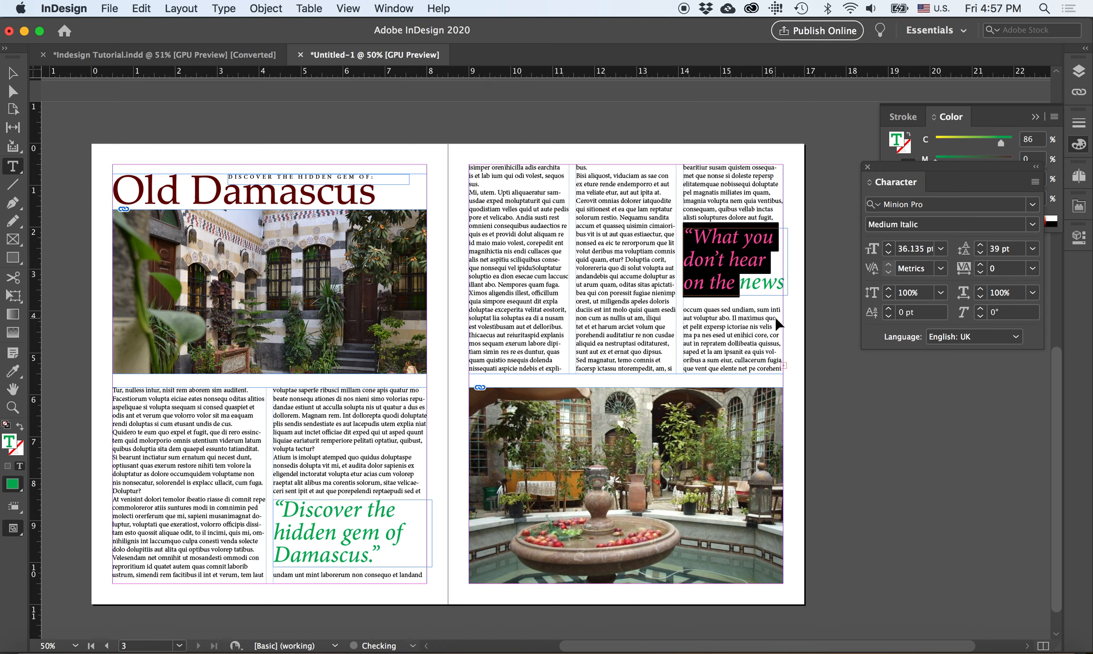
Add a period and a closing quotation mark after "news" in the right page's pull quote
left_click(765, 284)
left_click_drag(772, 281, 702, 281)
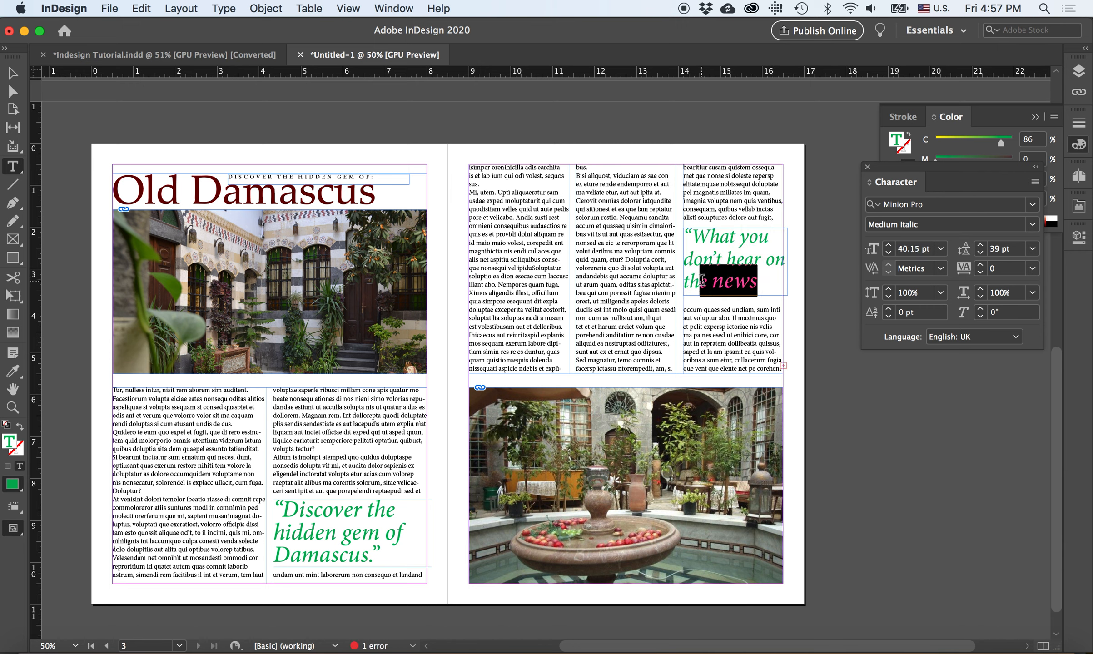
left_click(779, 284)
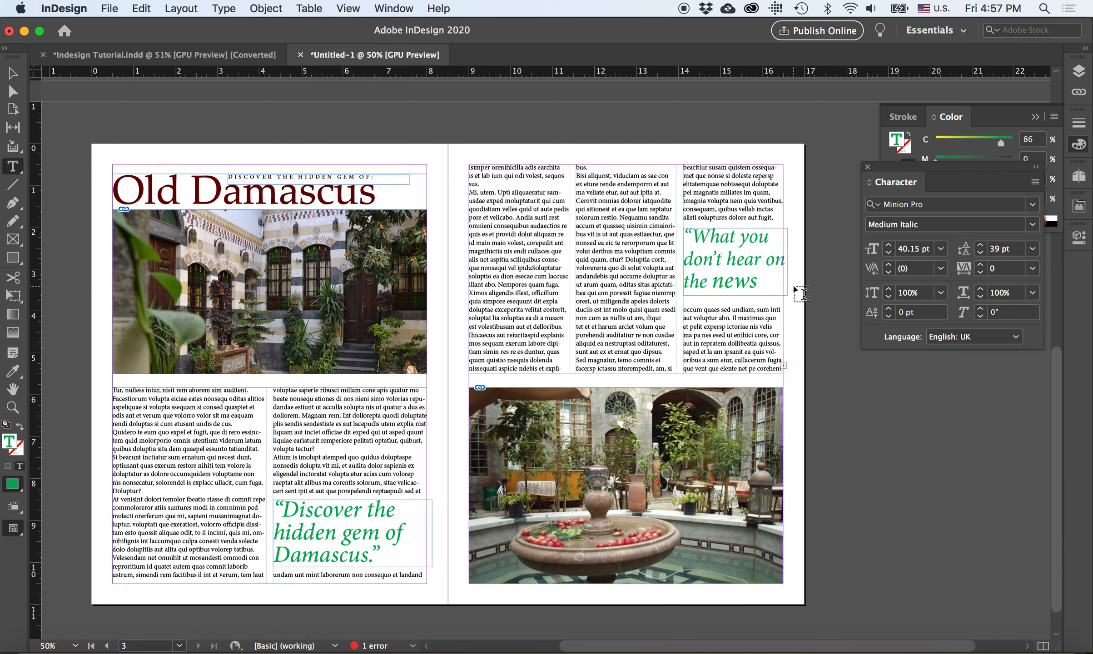
type(".”")
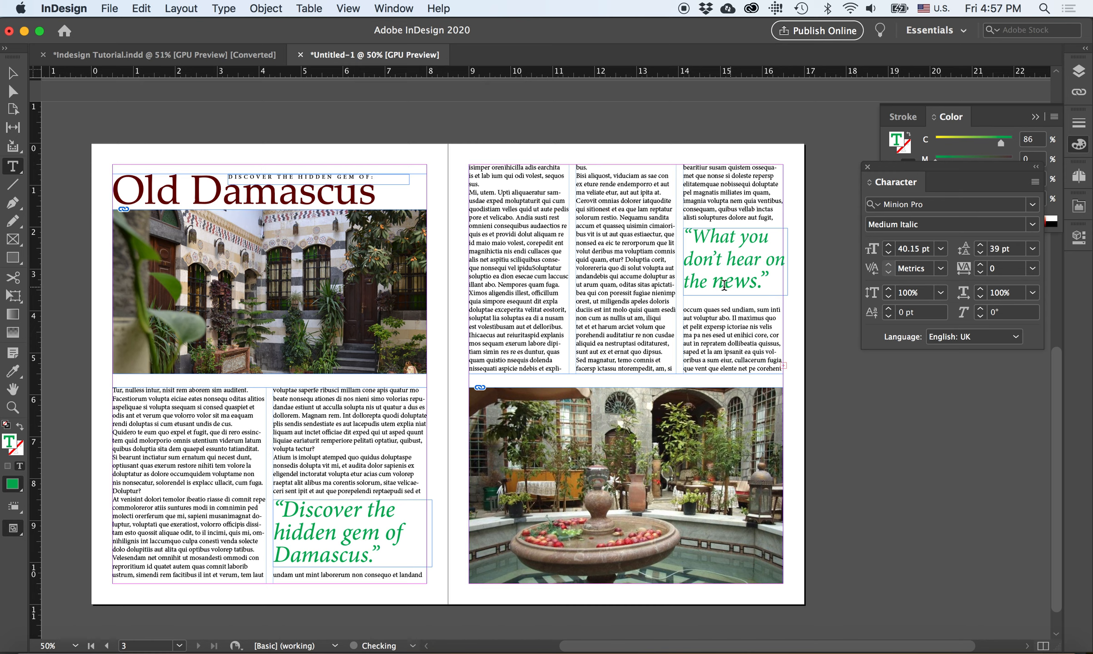
Match the formatting of "news.”" in the right page's pull quote to the rest of the quote by sampling with the Eyedropper
left_click_drag(712, 277, 773, 282)
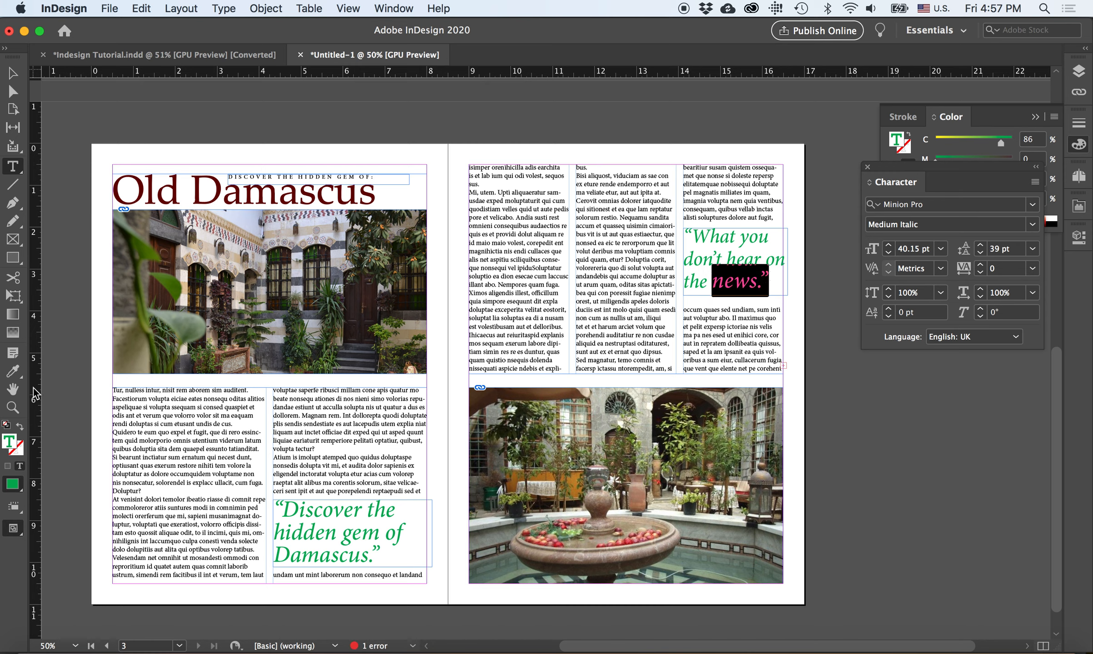
left_click(18, 372)
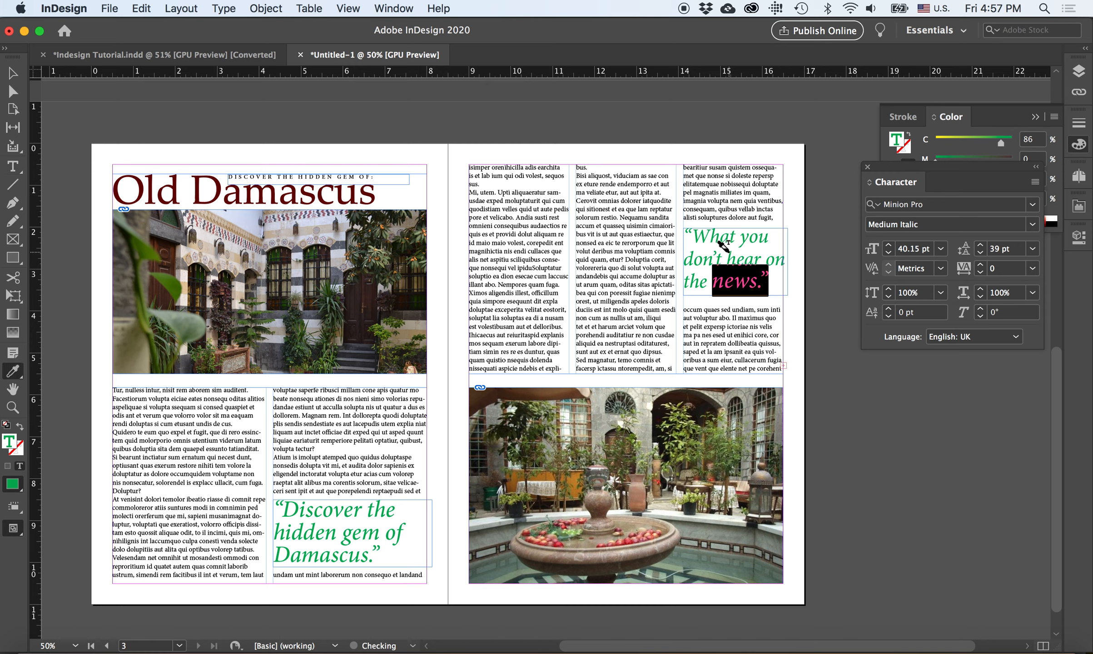
left_click(721, 244)
left_click(12, 74)
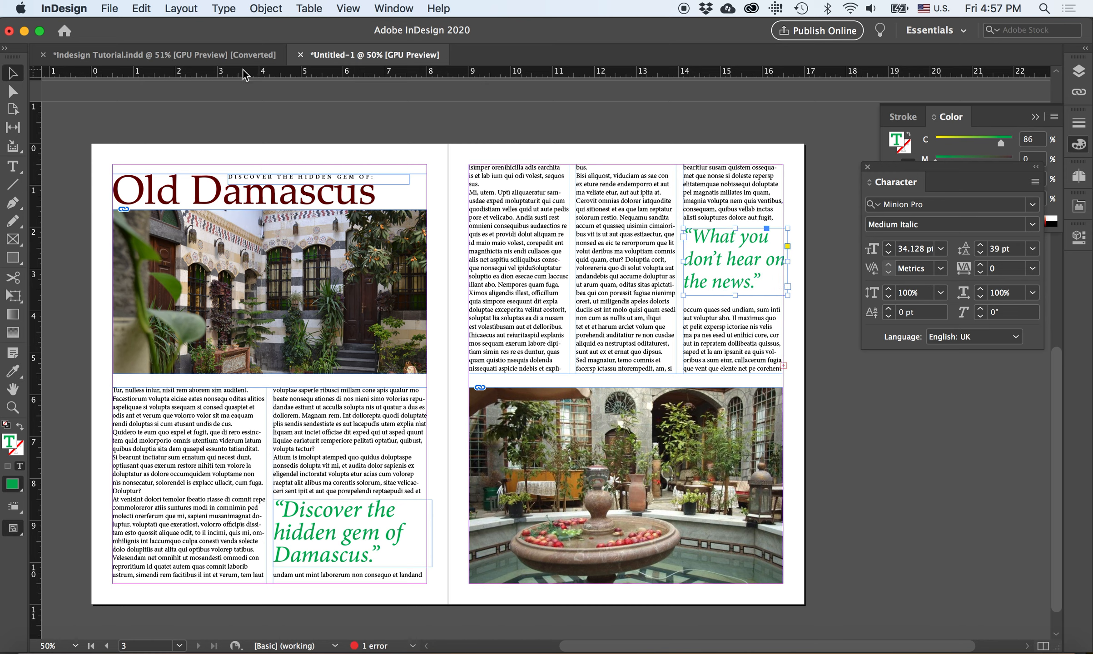
left_click(525, 118)
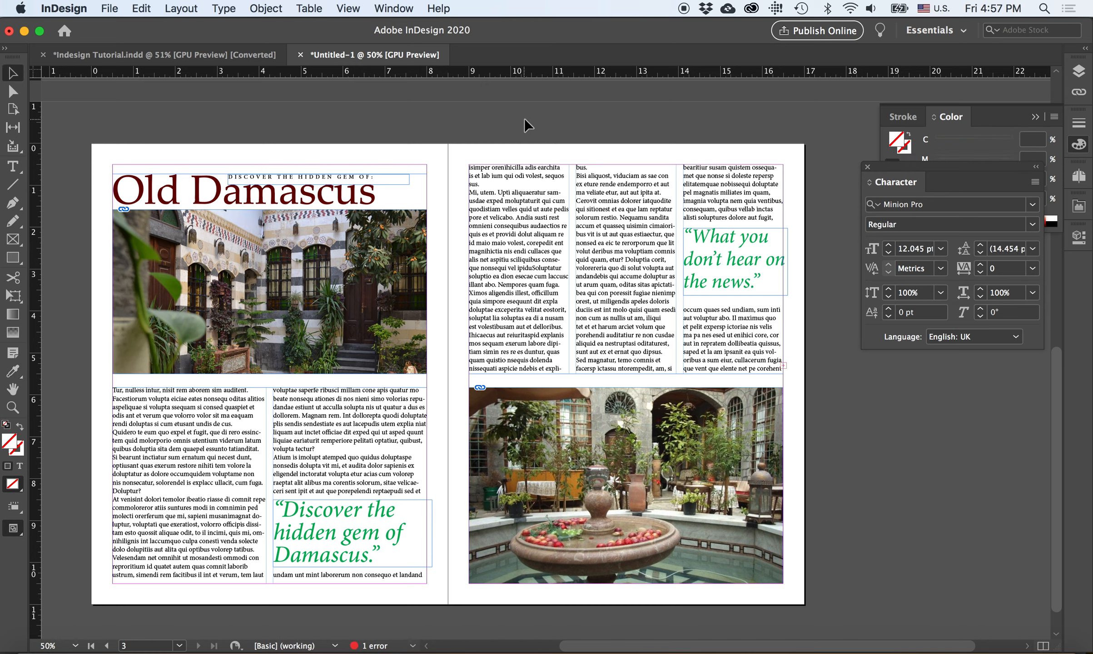
Set the leading of the whole right-page pull quote to 36 pt
left_click(12, 166)
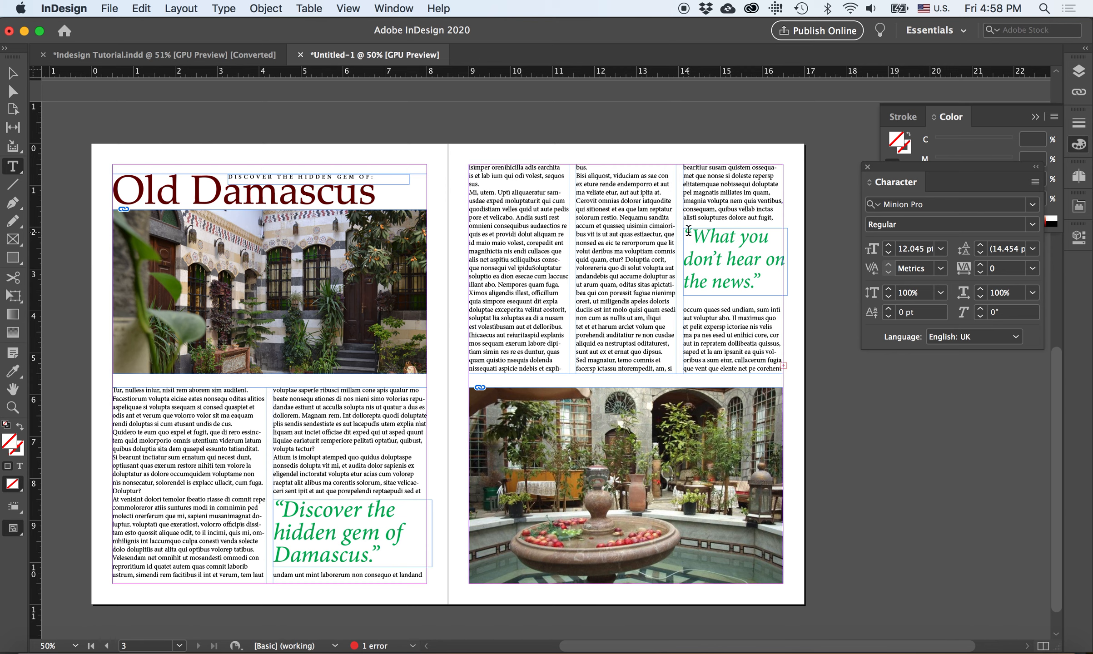
left_click_drag(688, 231, 778, 291)
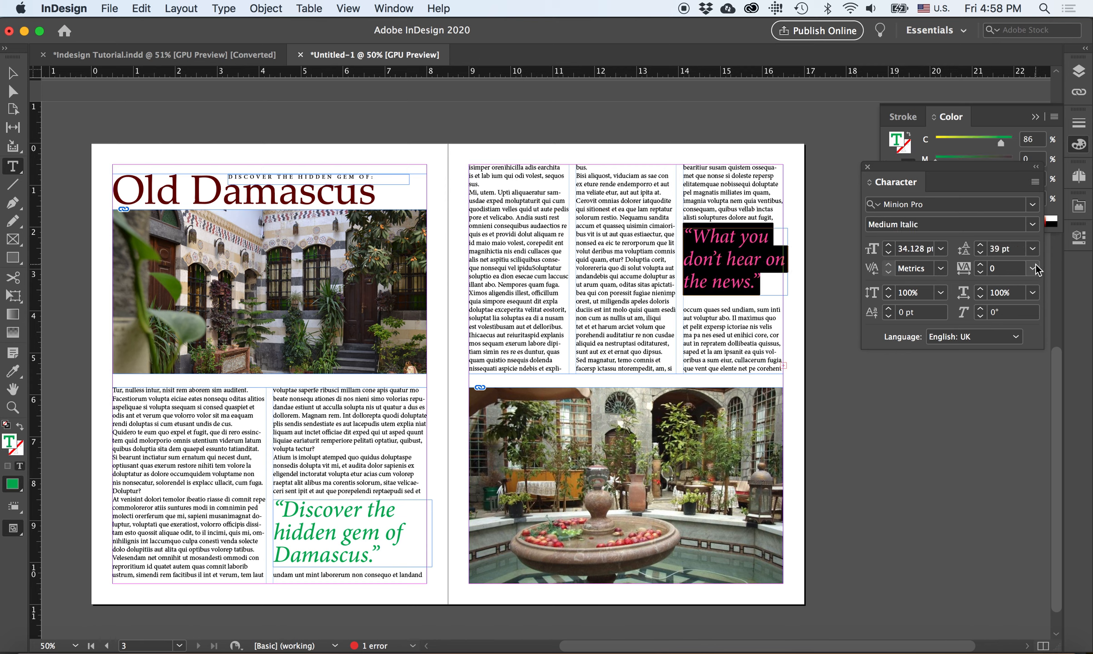
left_click(1033, 248)
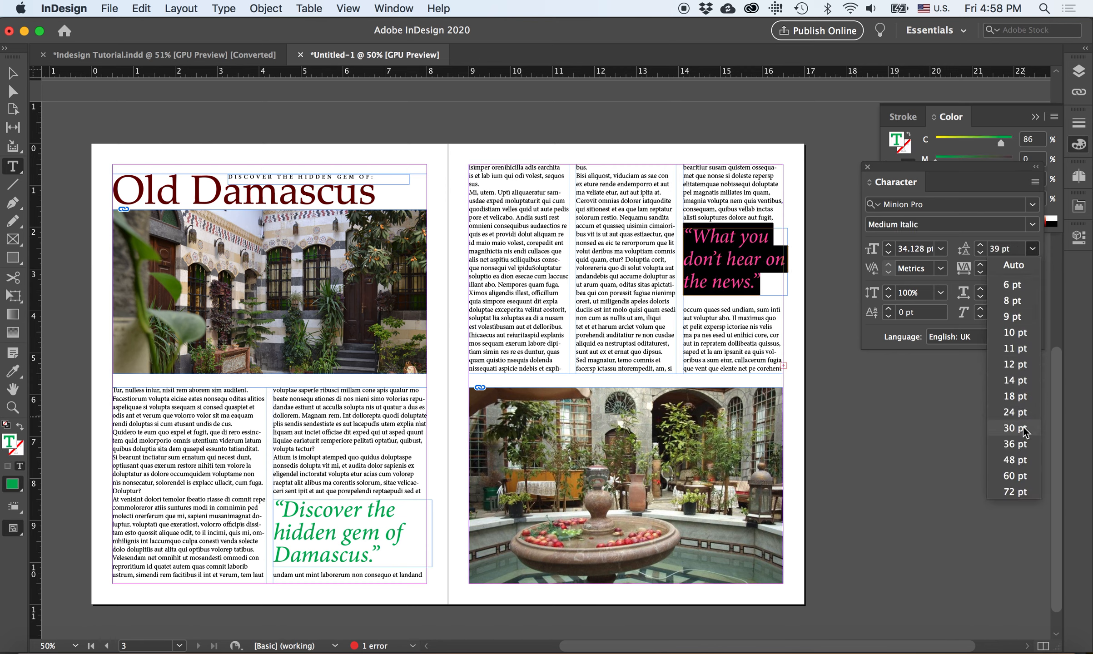
left_click(1018, 444)
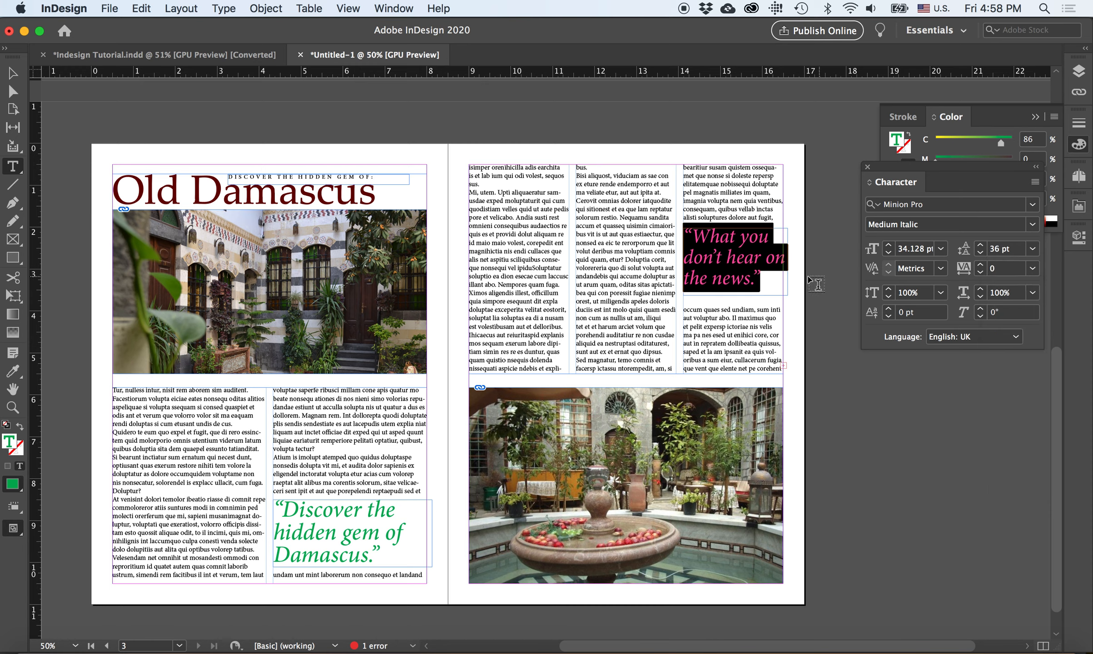
left_click(745, 279)
left_click(16, 80)
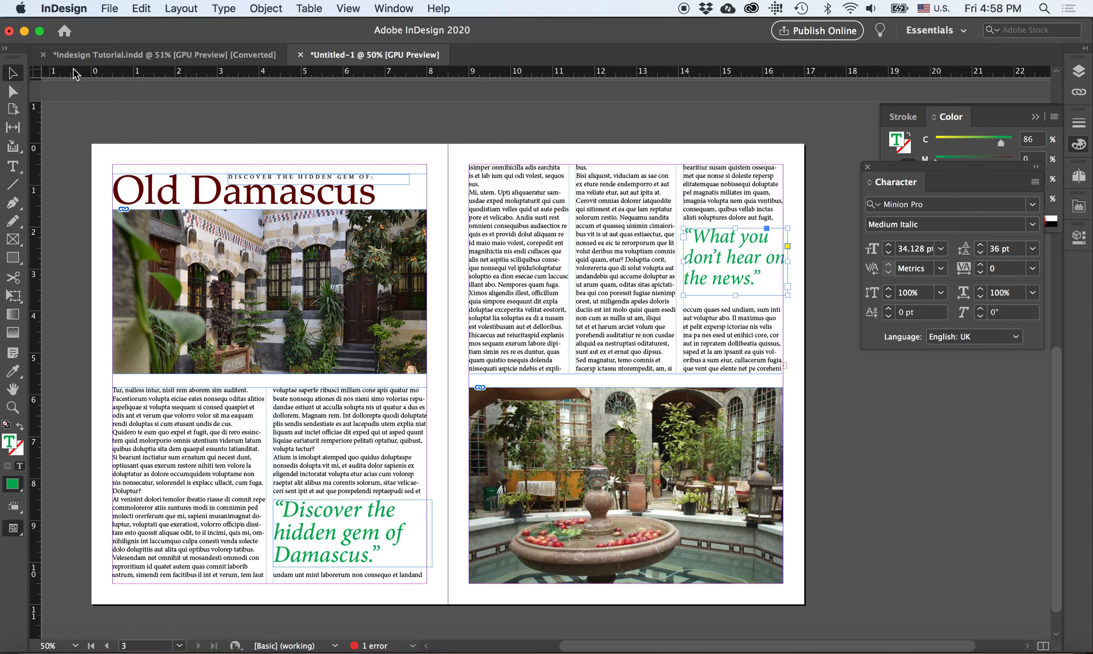
Try to shift the right page's pull quote slightly down, and undo the move
left_click(741, 350)
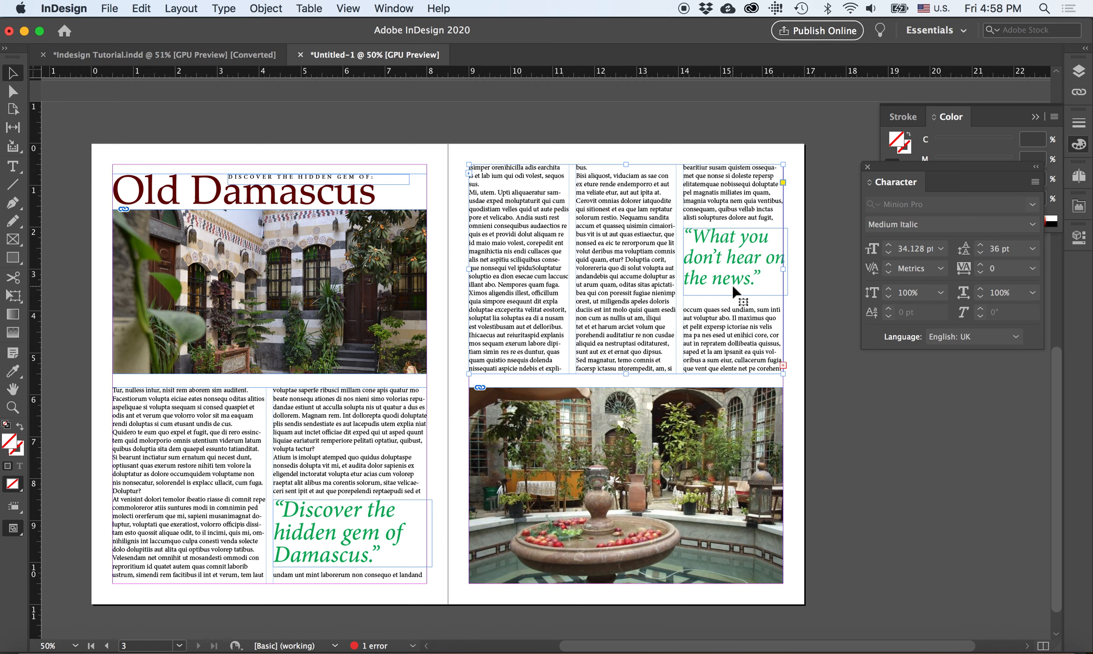
left_click_drag(747, 258, 744, 267)
key("super+z")
left_click(823, 290)
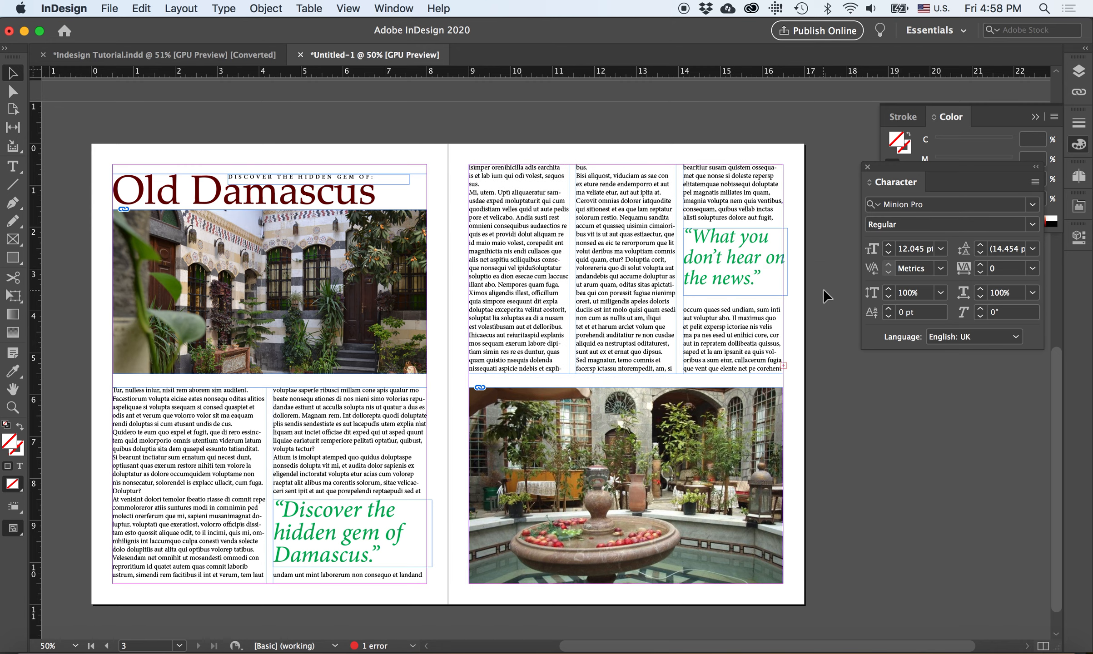
Move the left page's pull quote down so its frame rests on the bottom margin of the second column
left_click_drag(354, 534, 359, 552)
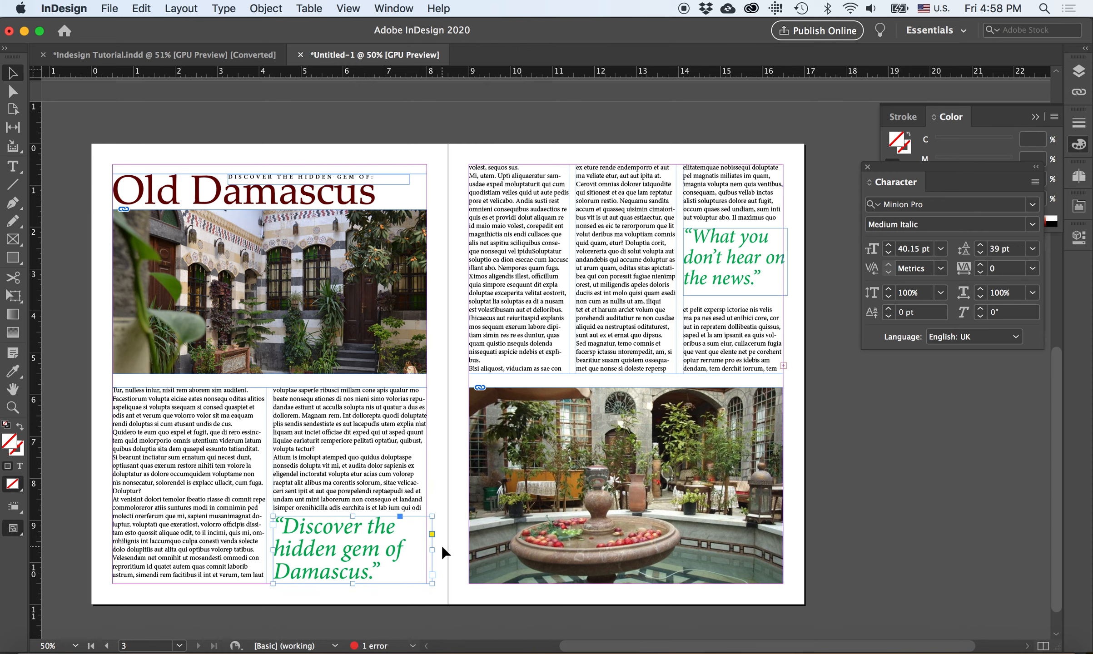
left_click(812, 463)
left_click(552, 297)
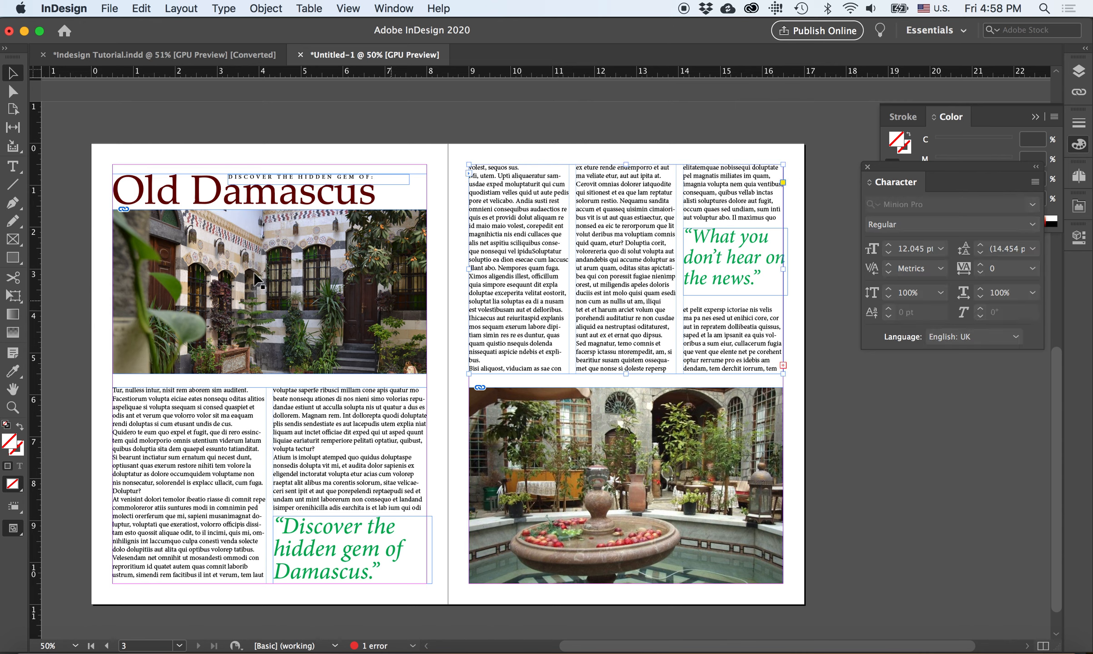
left_click(254, 110)
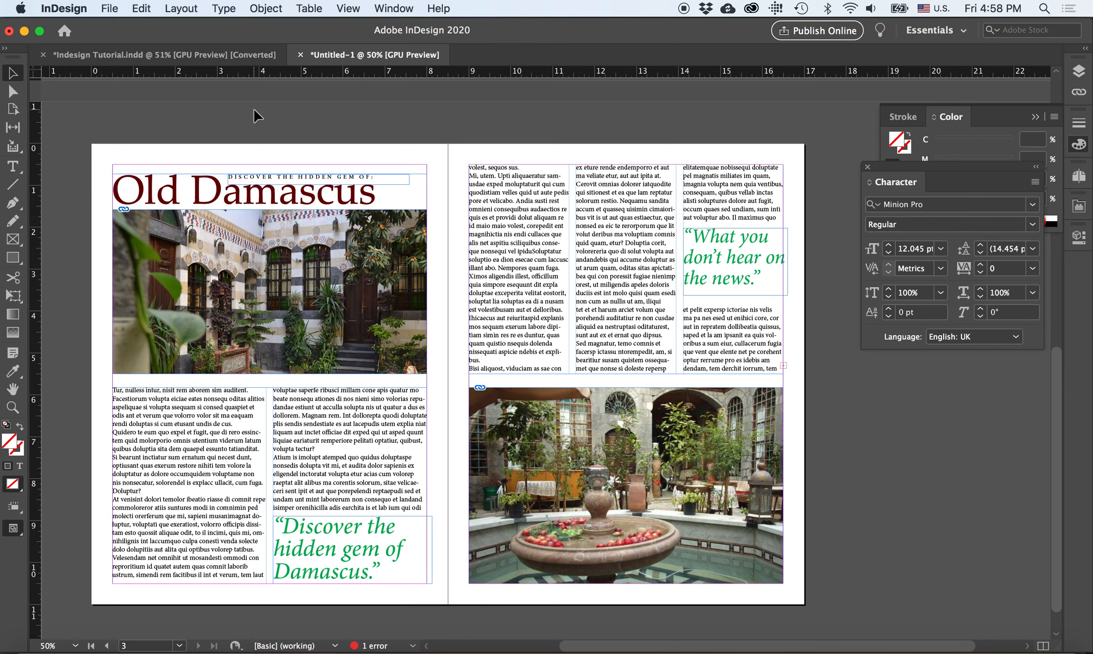
Hide the frame edges and check the clean spread with the guides toggled on and back off
scroll(174, 238, "down", 1)
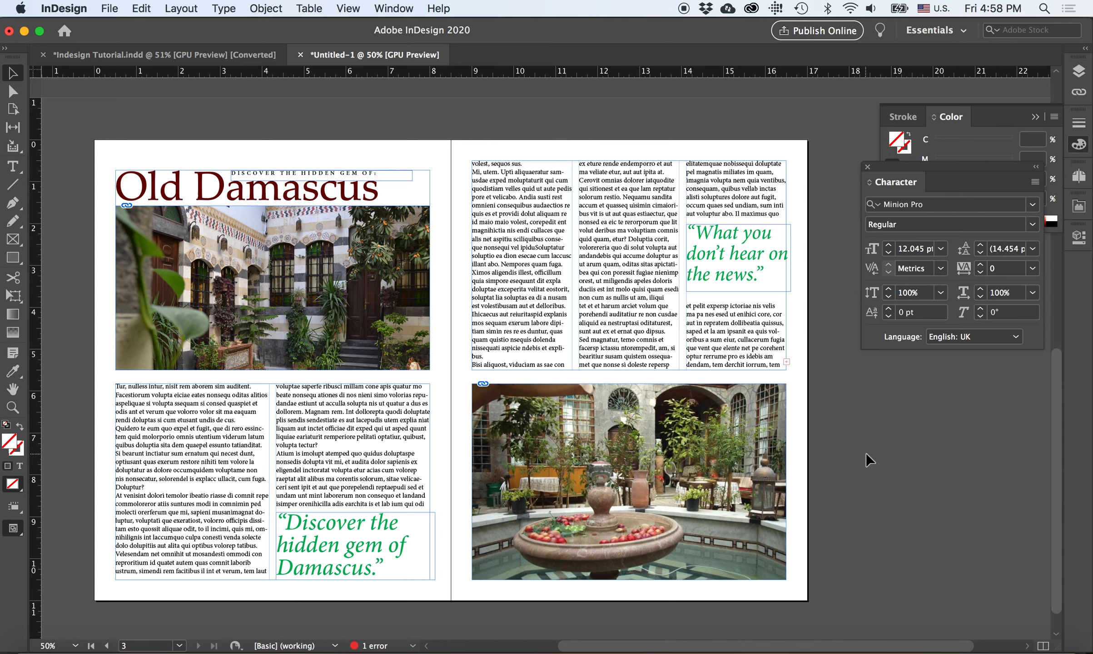
left_click(348, 8)
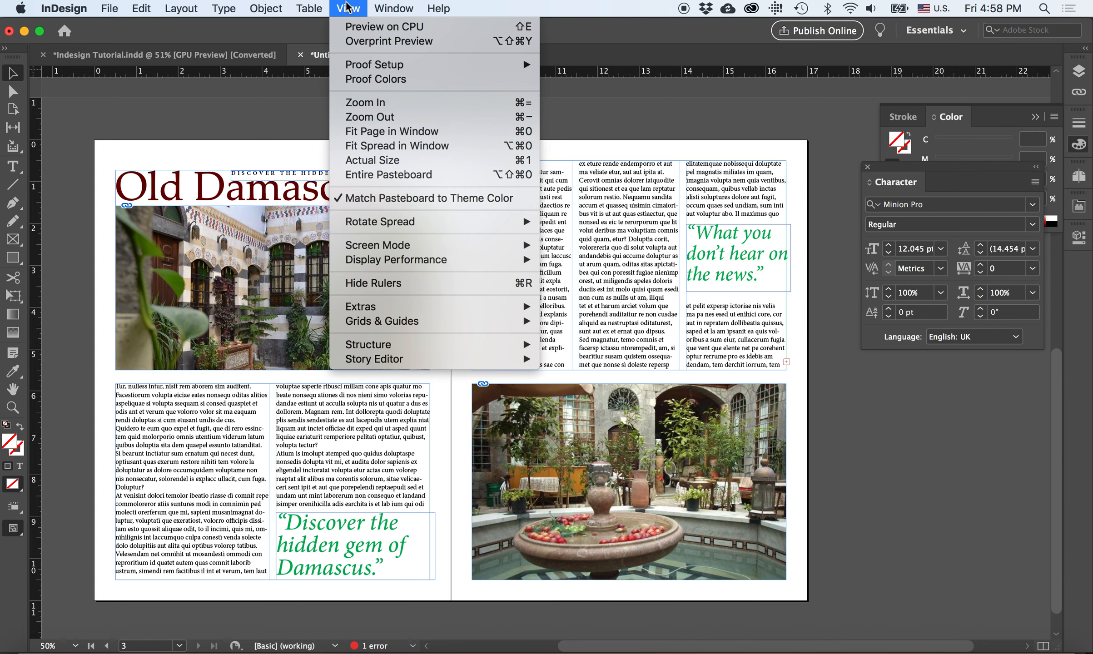
mouse_move(439, 9)
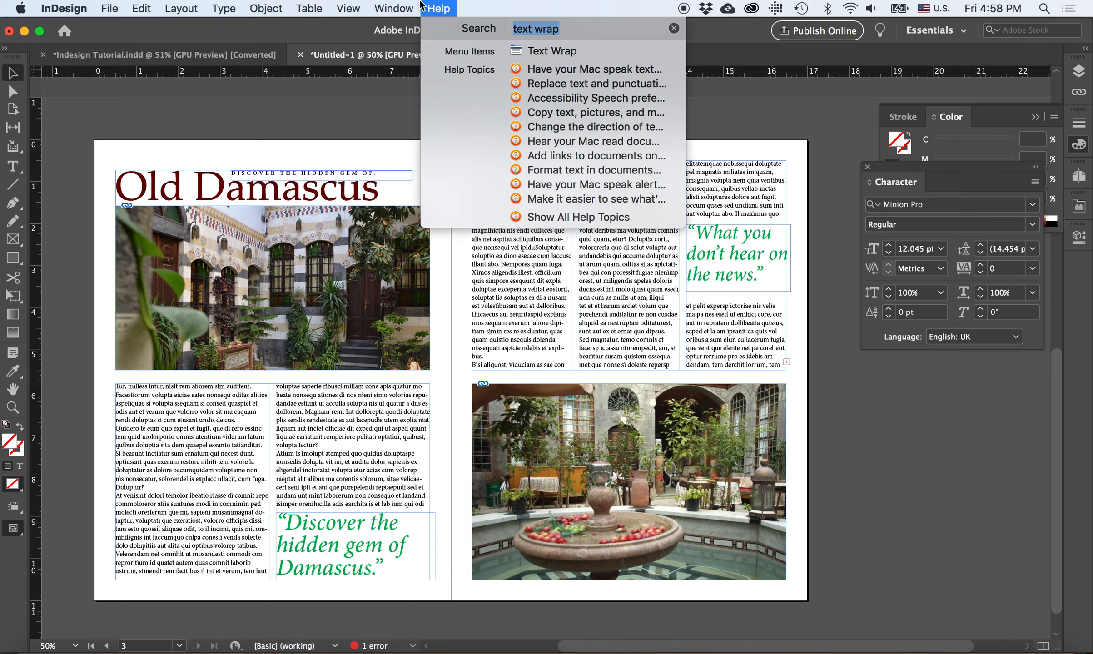
mouse_move(230, 11)
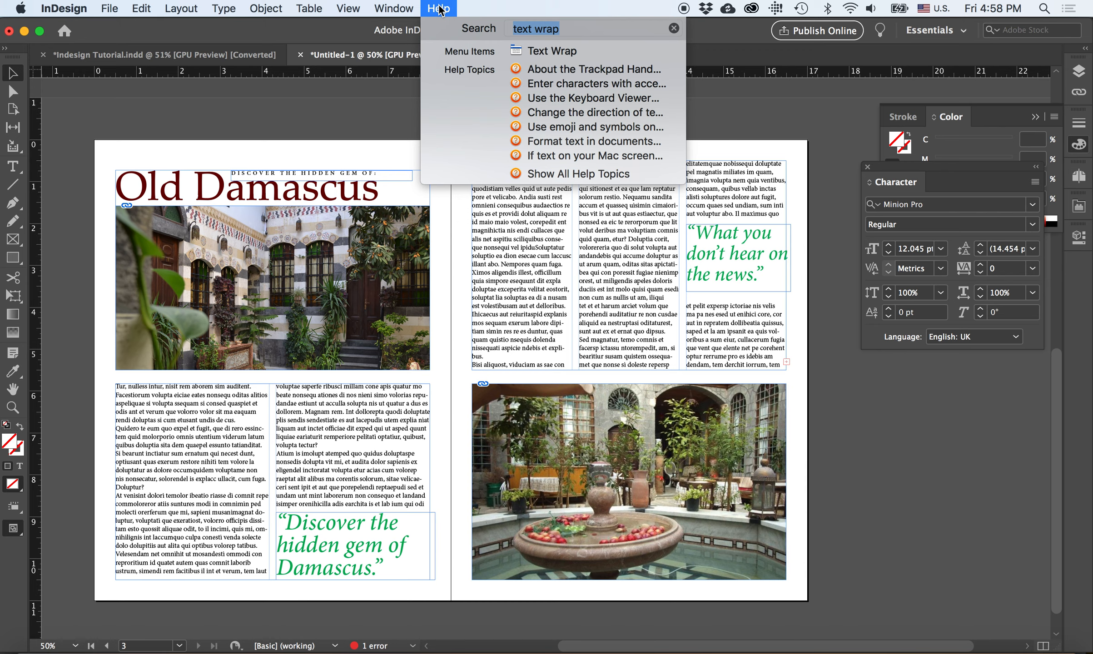
type("hide")
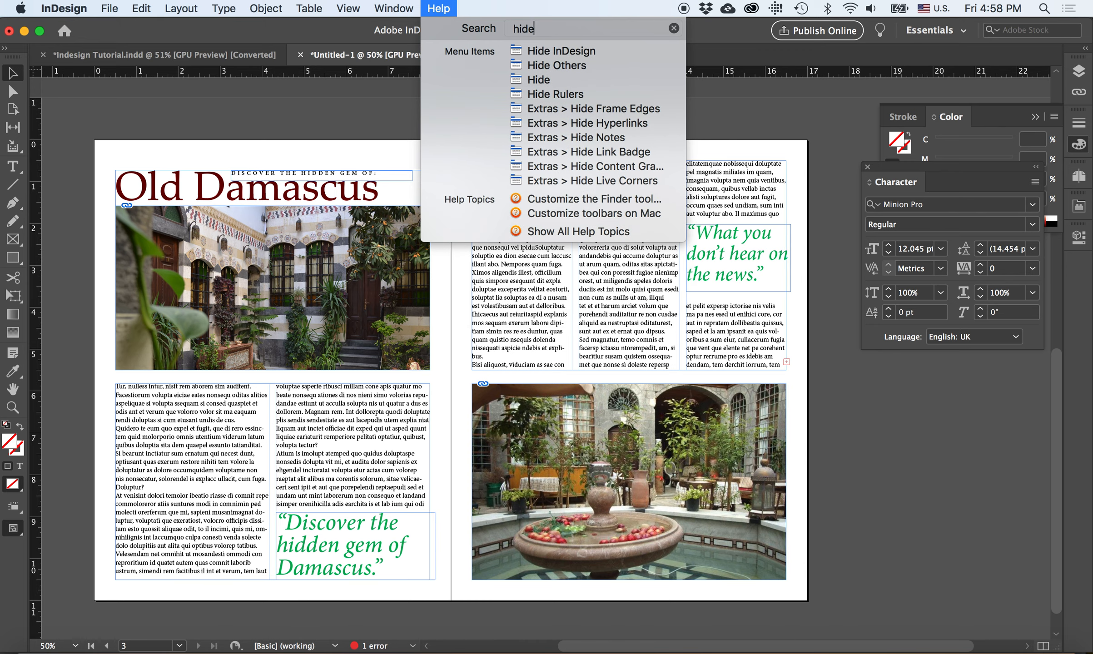
mouse_move(591, 114)
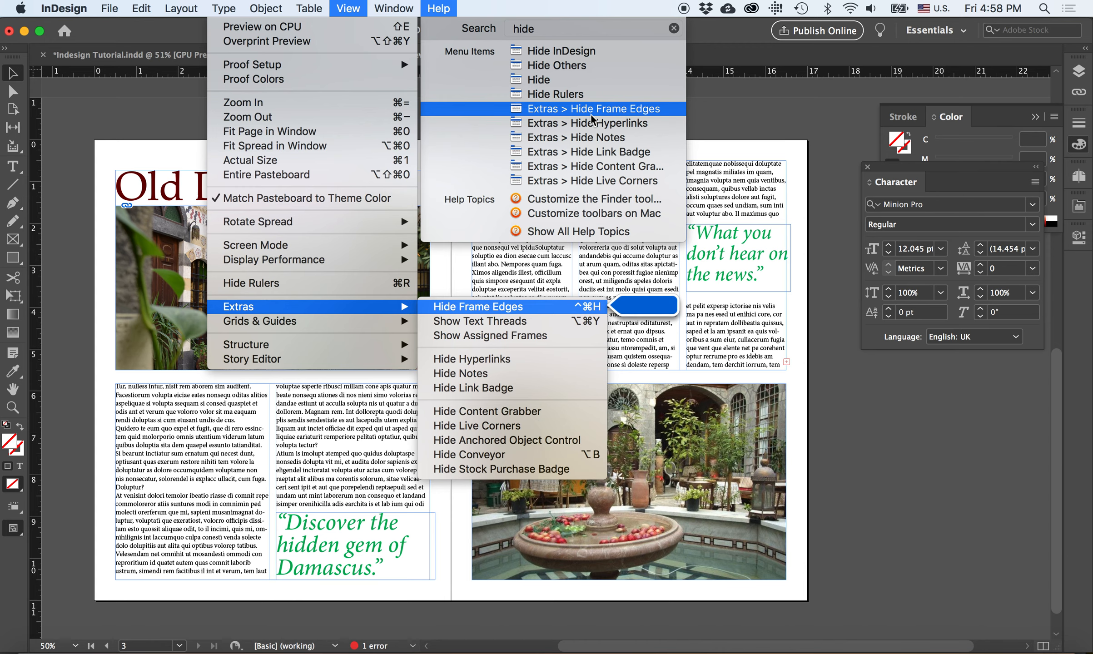
left_click(592, 114)
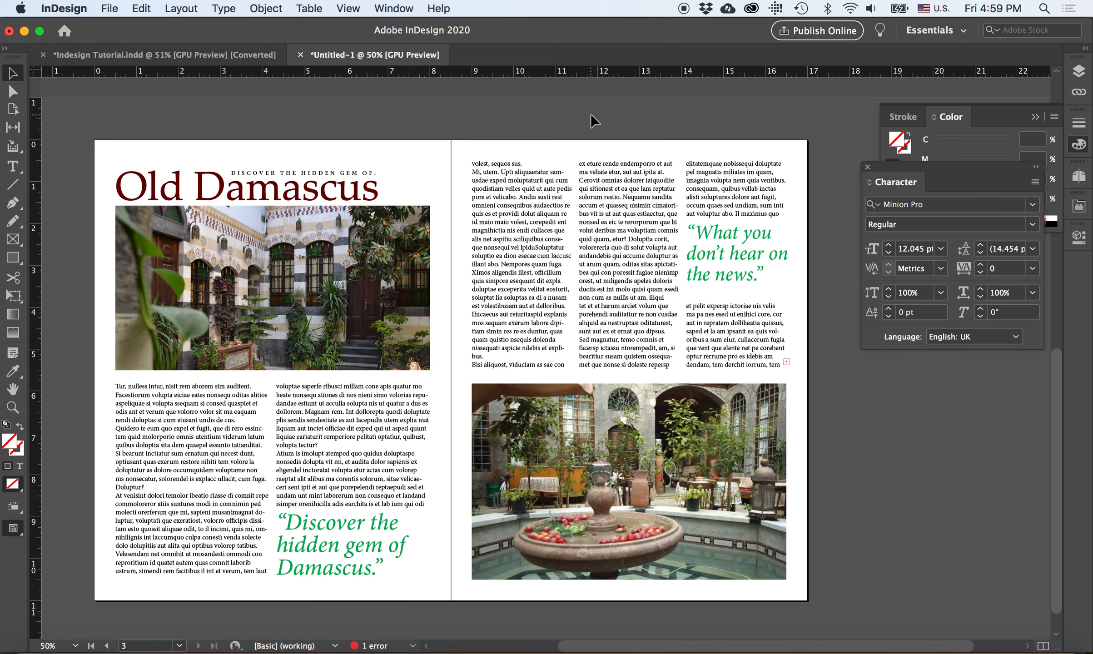
key("super+;")
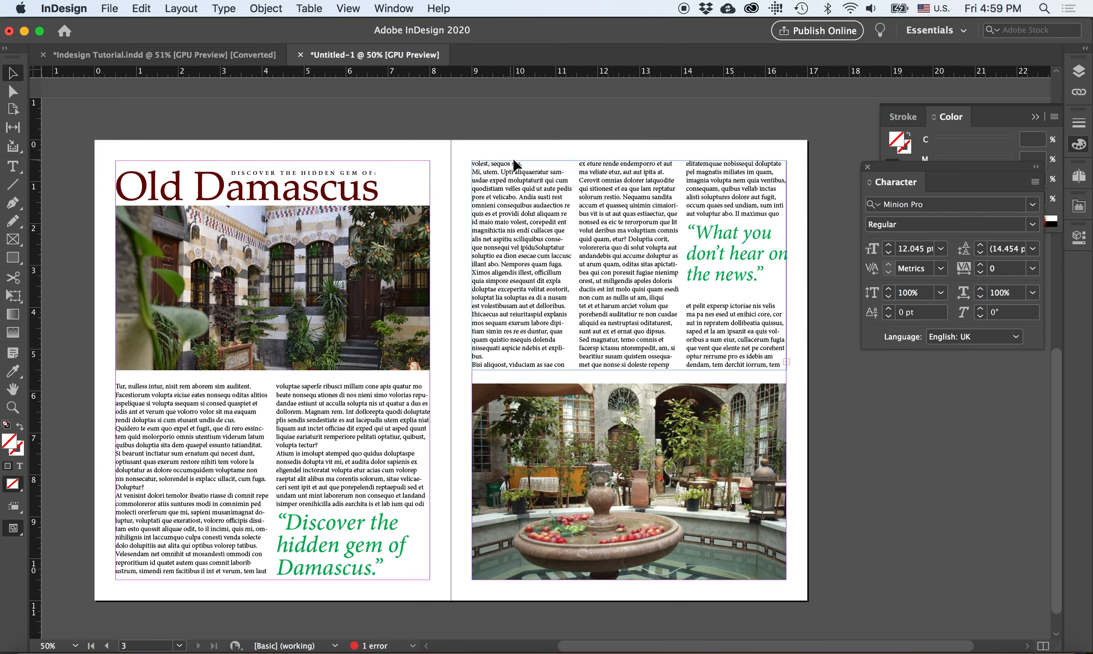
key("super+;")
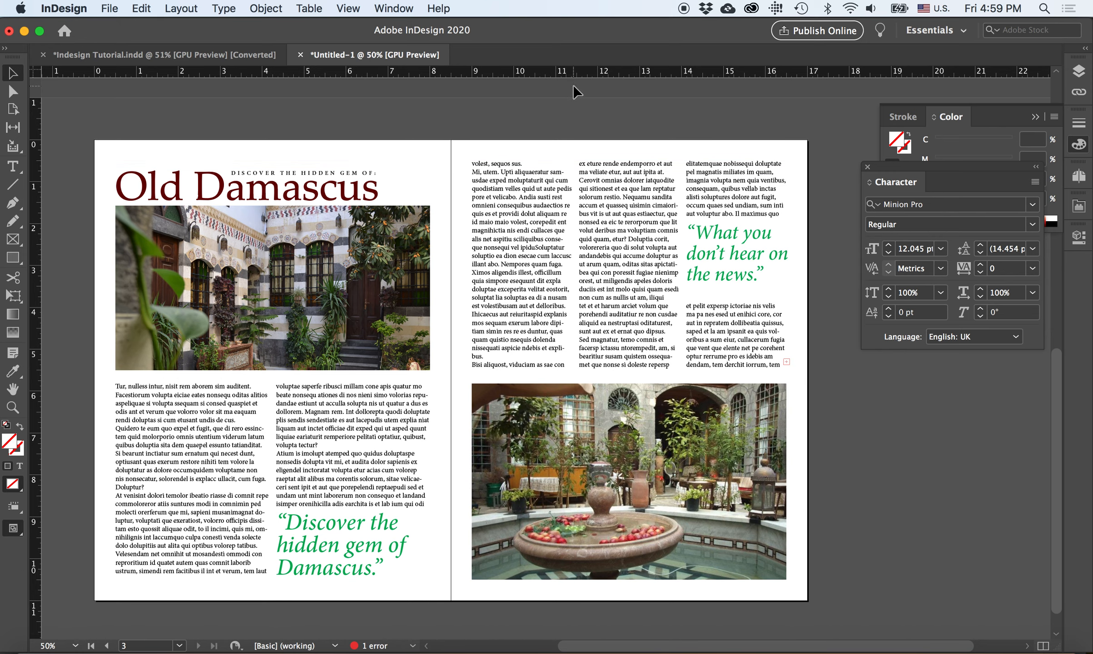